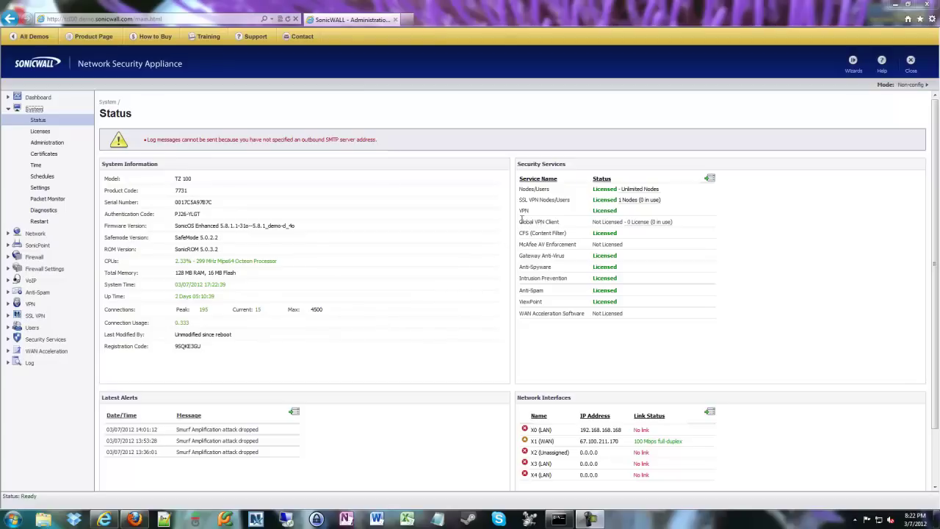
# - Highlight the Global VPN Client and SSL VPN Nodes/Users licence rows, then clear the highlight
pyautogui.moveTo(680, 223); pyautogui.dragTo(524, 224)
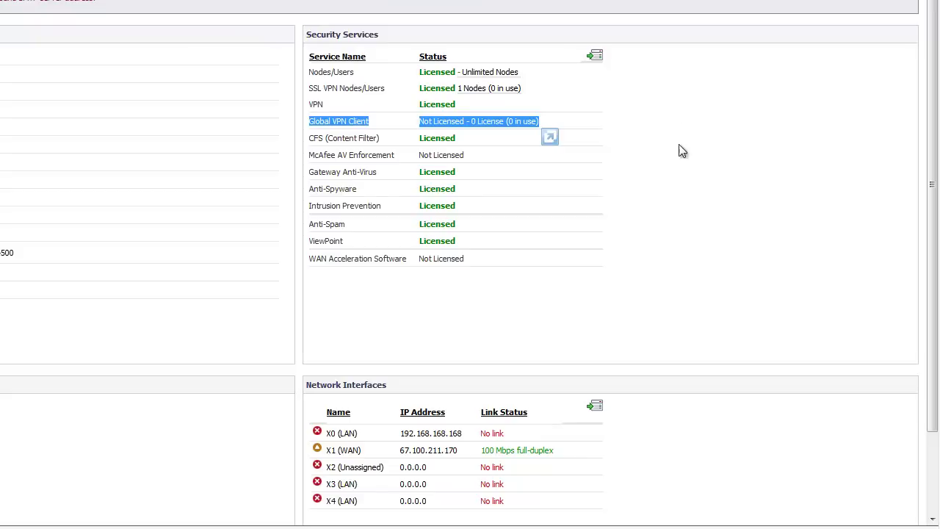
pyautogui.moveTo(541, 89); pyautogui.dragTo(311, 91)
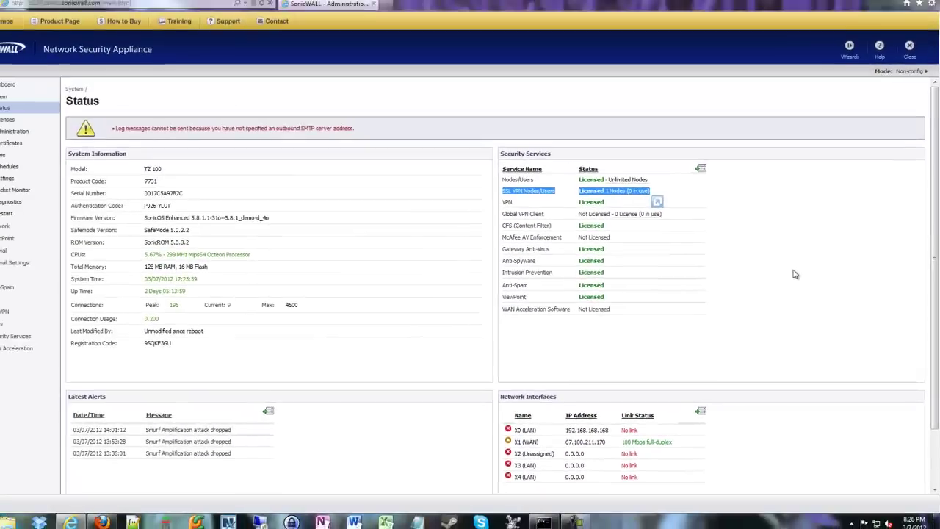
pyautogui.click(731, 207)
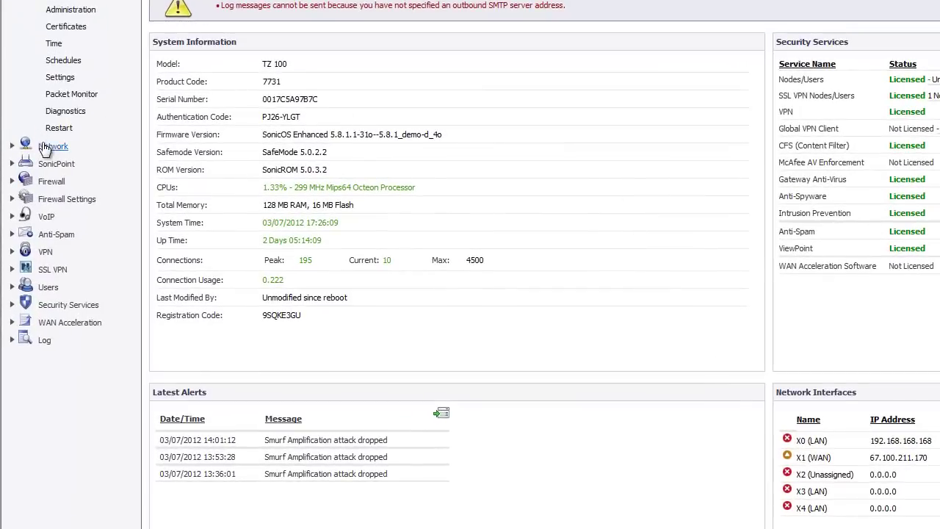
# - Go to Network > Interfaces and highlight X1 with its WAN zone
pyautogui.click(46, 147)
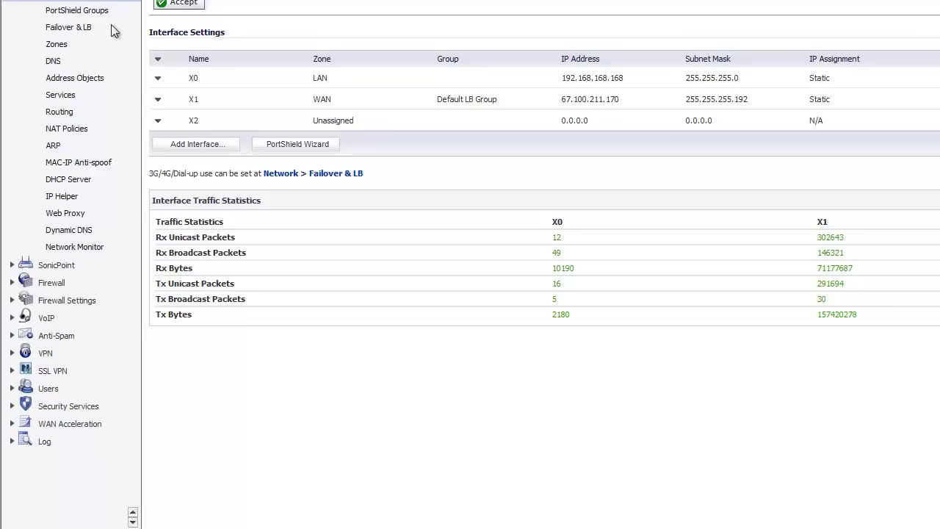
pyautogui.doubleClick(200, 100)
pyautogui.moveTo(203, 103); pyautogui.dragTo(339, 107)
pyautogui.click(336, 106)
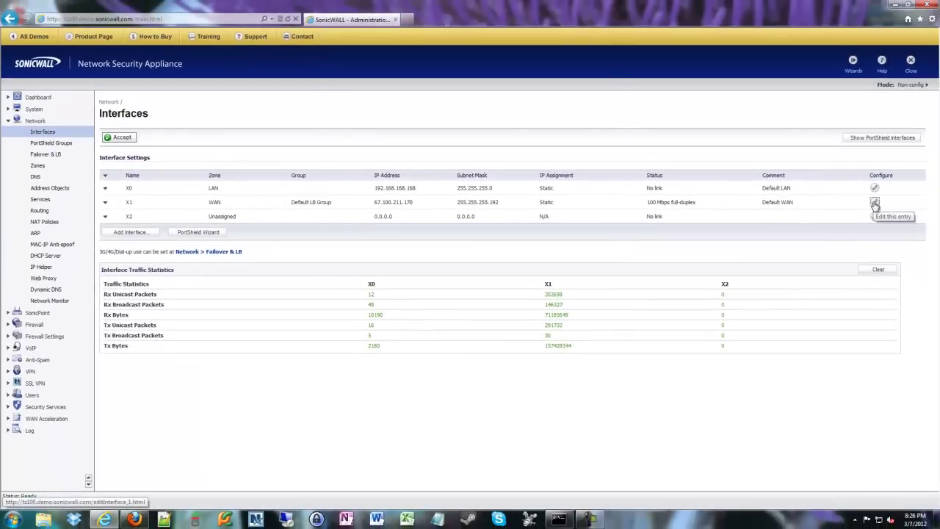
pyautogui.click(874, 202)
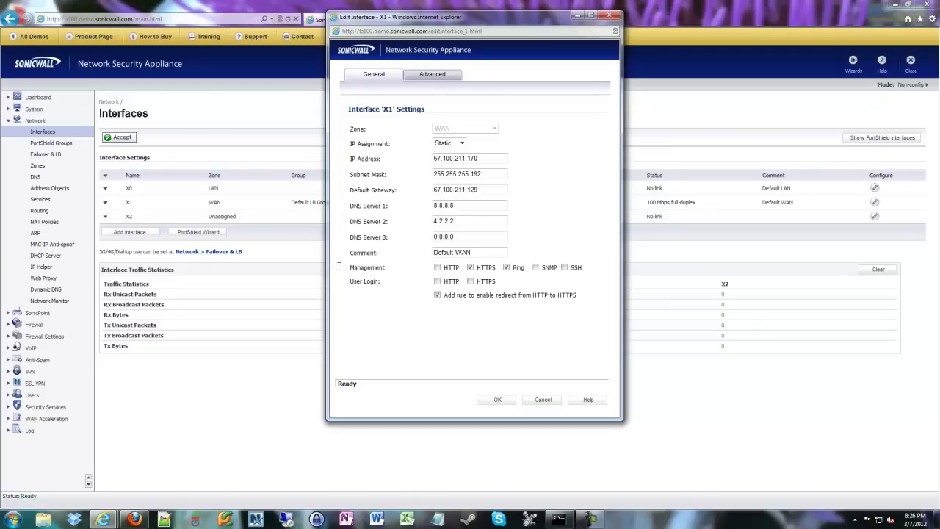
pyautogui.moveTo(346, 266)
pyautogui.mouseDown()
pyautogui.moveTo(441, 159)
pyautogui.moveTo(505, 287)
pyautogui.moveTo(355, 274)
pyautogui.mouseUp()
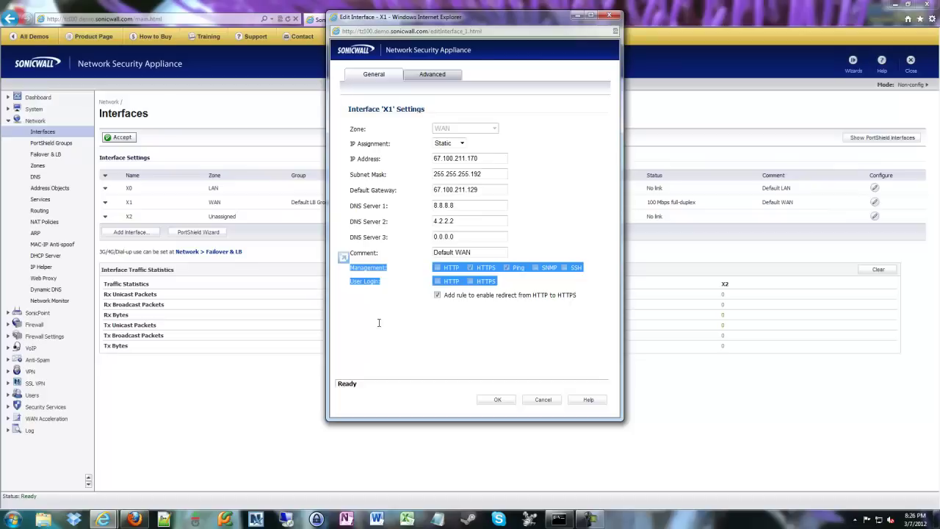
pyautogui.click(379, 323)
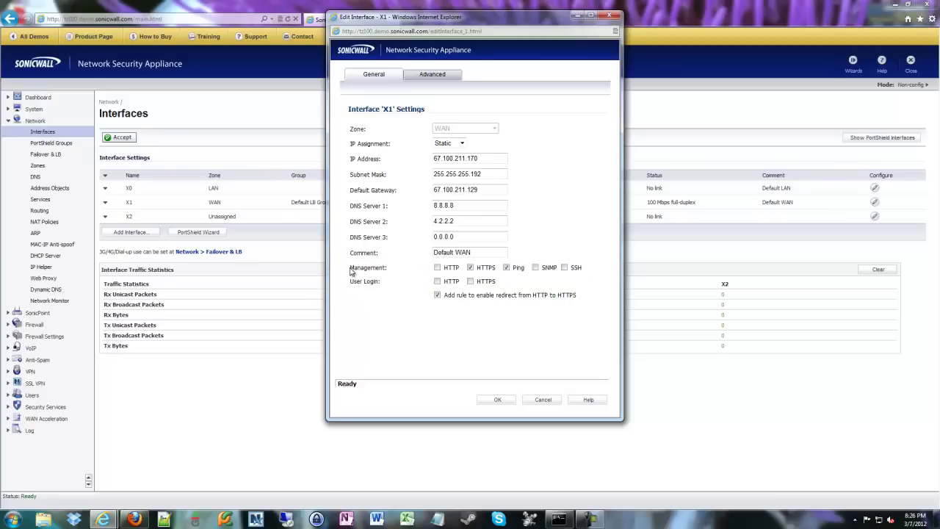
pyautogui.moveTo(351, 270); pyautogui.dragTo(584, 272)
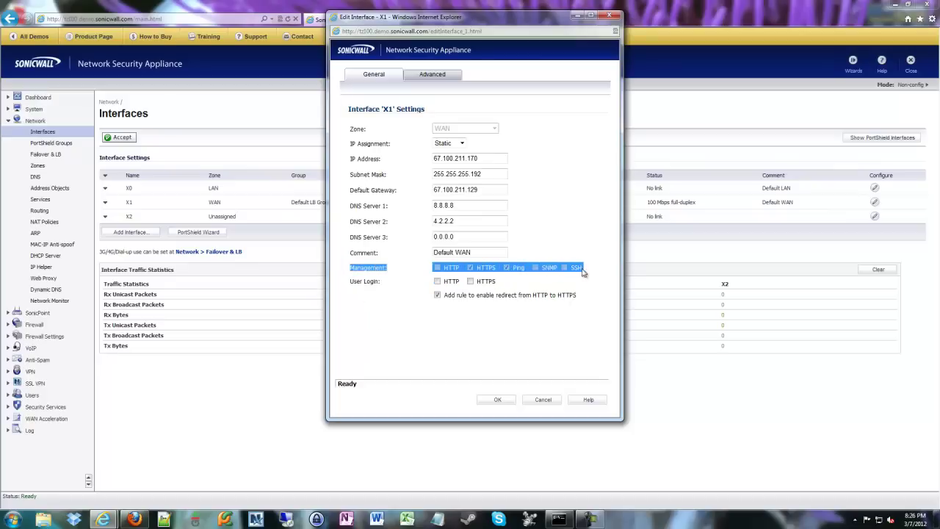
pyautogui.click(438, 366)
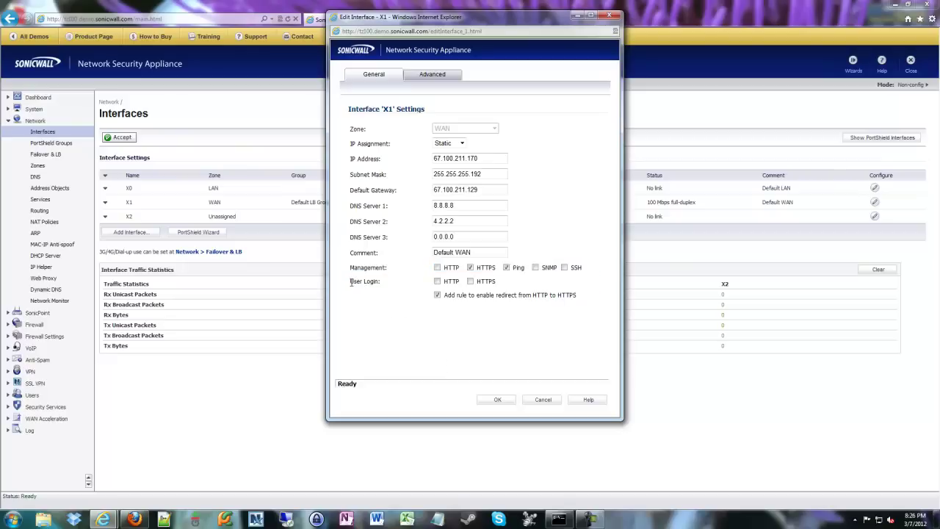
pyautogui.moveTo(351, 285); pyautogui.dragTo(507, 287)
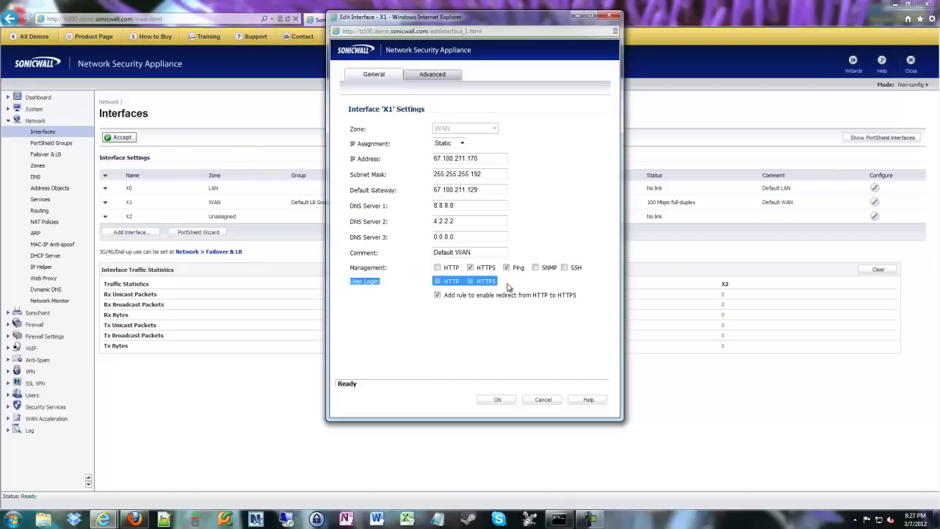
pyautogui.click(434, 327)
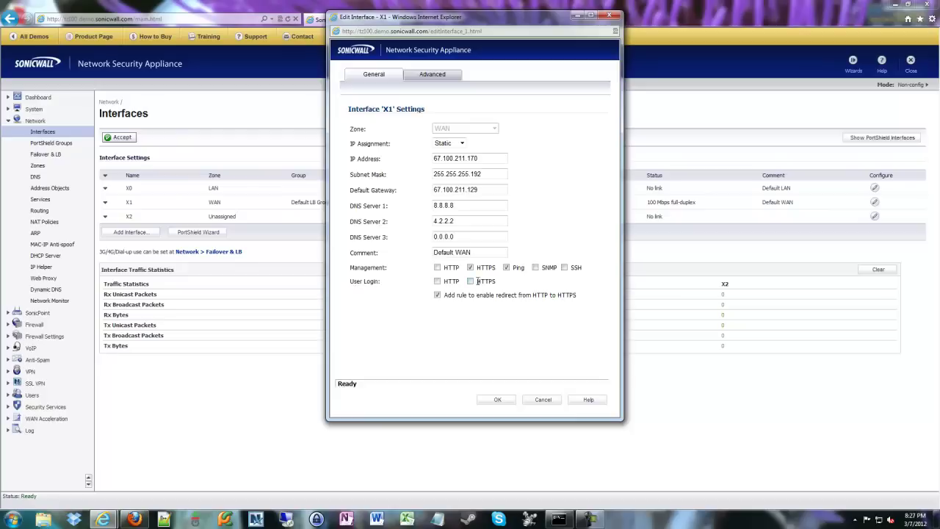
pyautogui.click(471, 282)
pyautogui.click(442, 294)
pyautogui.click(440, 313)
# - Close X1's settings without saving and go to SSL VPN > Server Settings to edit port 4433
pyautogui.click(532, 404)
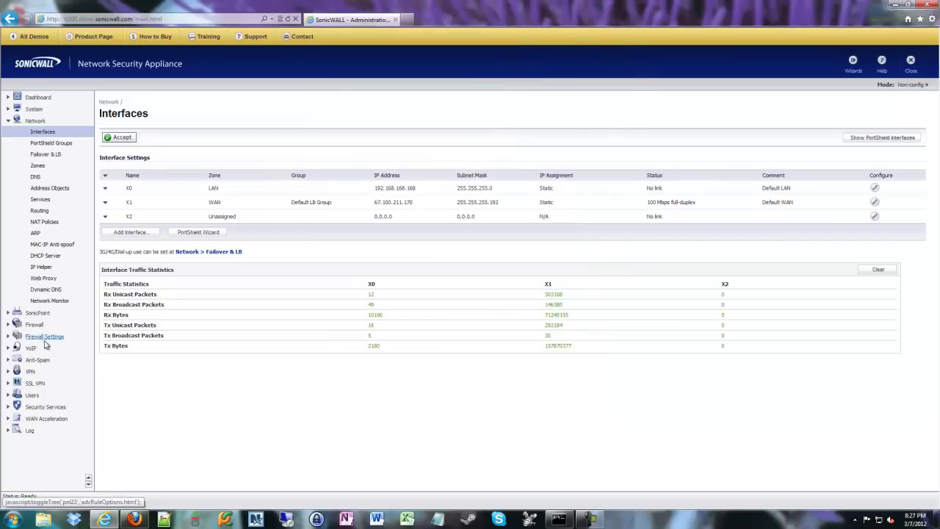
pyautogui.click(34, 383)
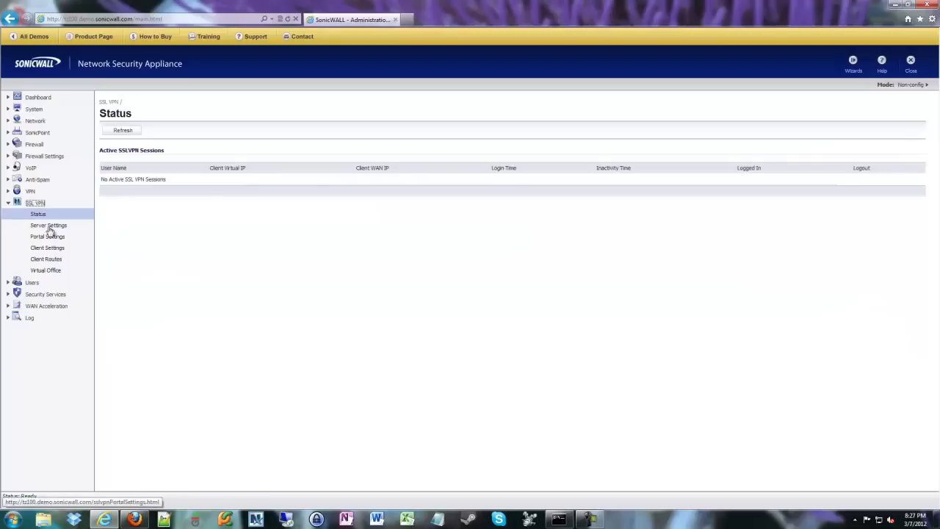
pyautogui.click(48, 226)
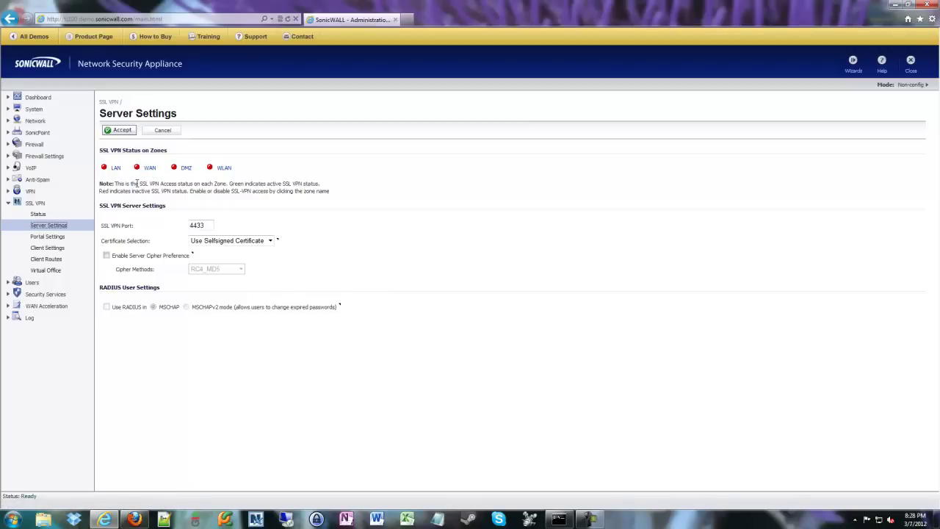
pyautogui.click(146, 191)
# - Bring up the link options for the Network section, then dismiss them
pyautogui.rightClick(33, 120)
pyautogui.press('Escape')
pyautogui.click(35, 120)
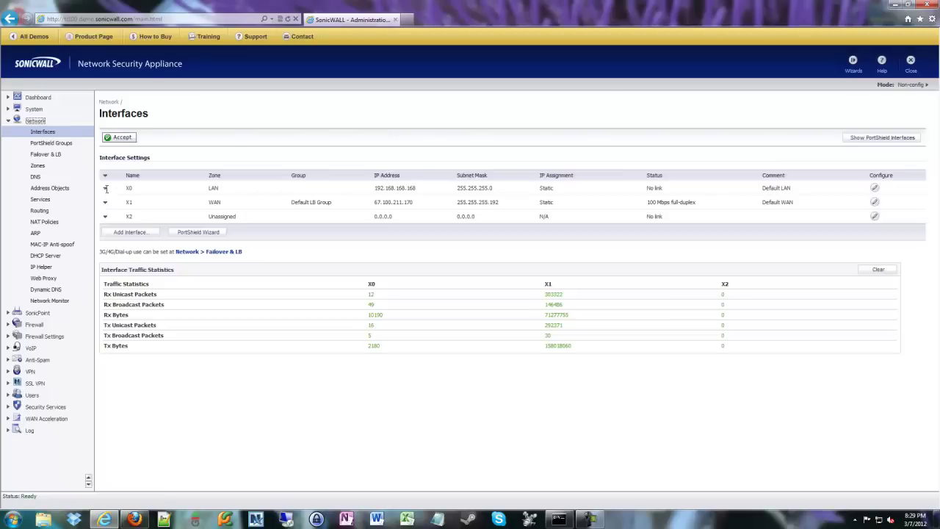
pyautogui.click(33, 109)
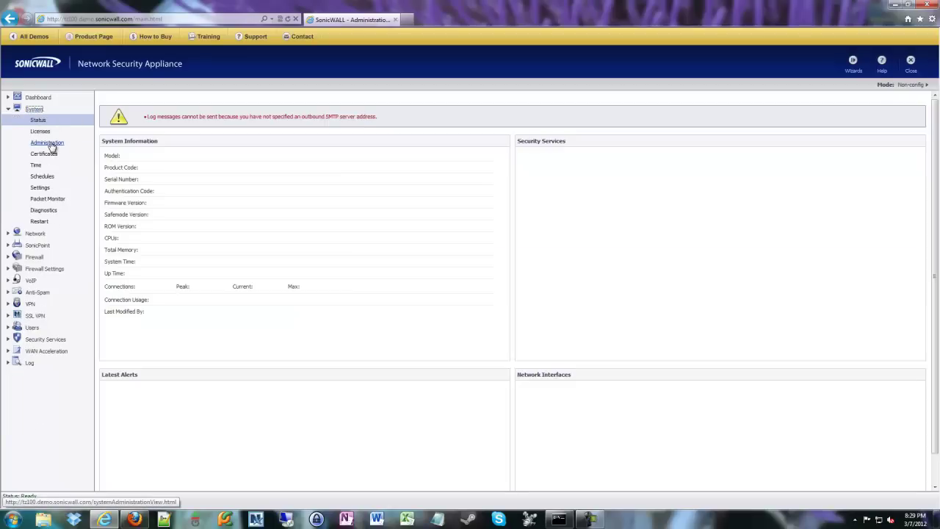
pyautogui.click(50, 143)
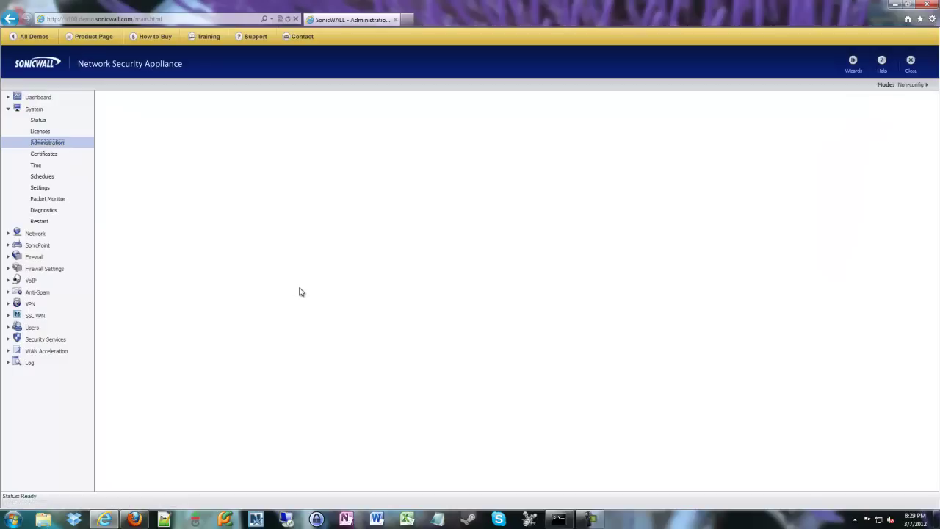
pyautogui.scroll(-5, 332, 283)
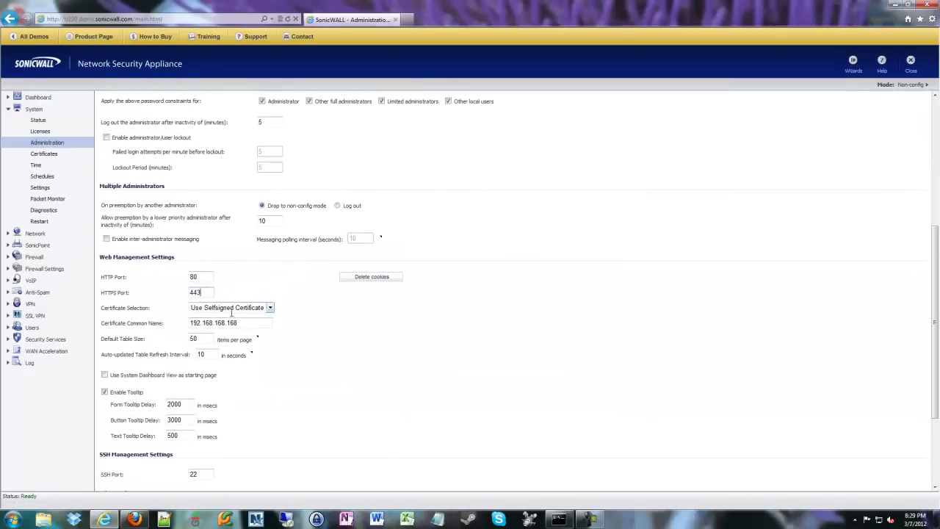
pyautogui.moveTo(101, 258); pyautogui.dragTo(177, 257)
pyautogui.click(120, 258)
pyautogui.click(232, 260)
pyautogui.scroll(4, 301, 351)
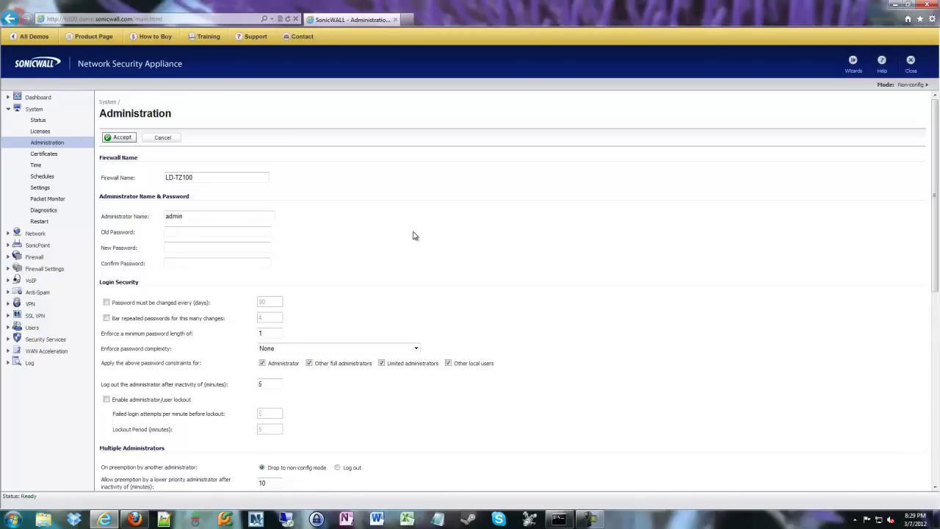
# - In SSL VPN Server Settings, trim the port to 443 and point out the WAN zone's red status
pyautogui.click(34, 315)
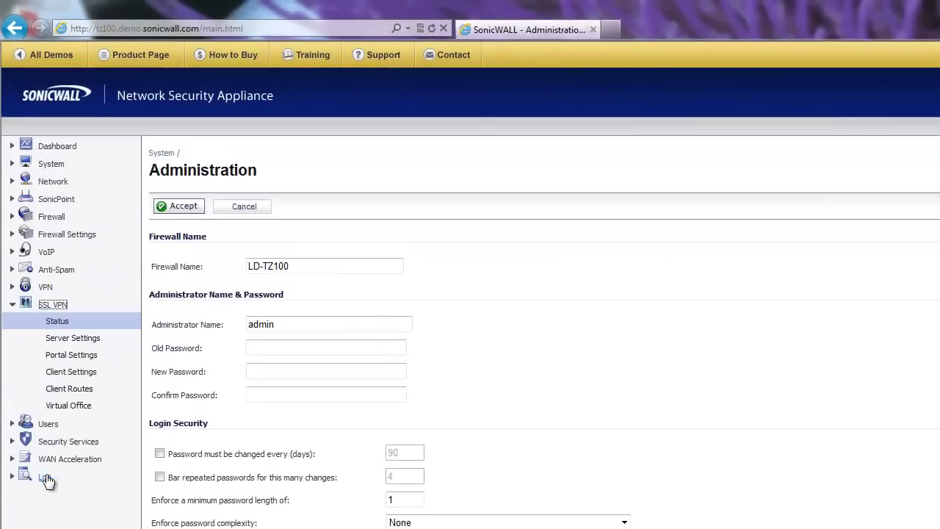
pyautogui.click(89, 338)
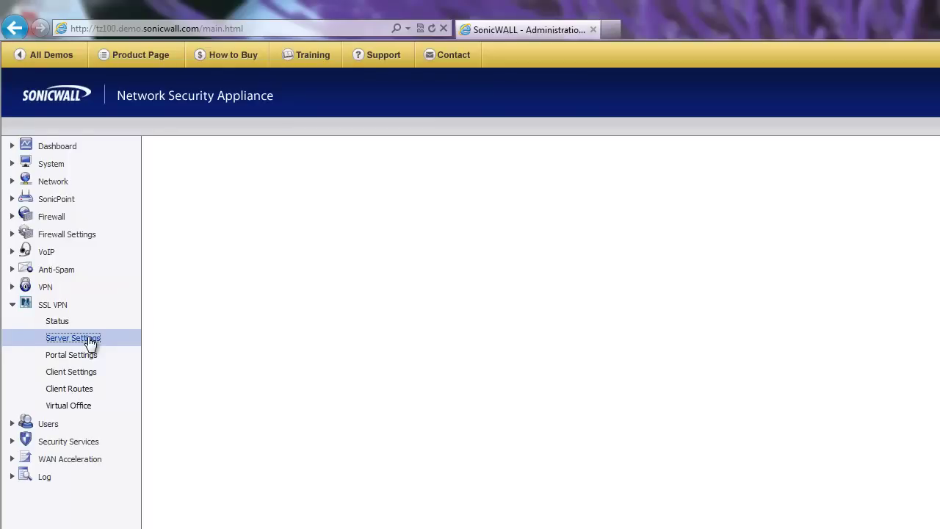
pyautogui.moveTo(311, 338); pyautogui.dragTo(300, 340)
pyautogui.press('BackSpace')
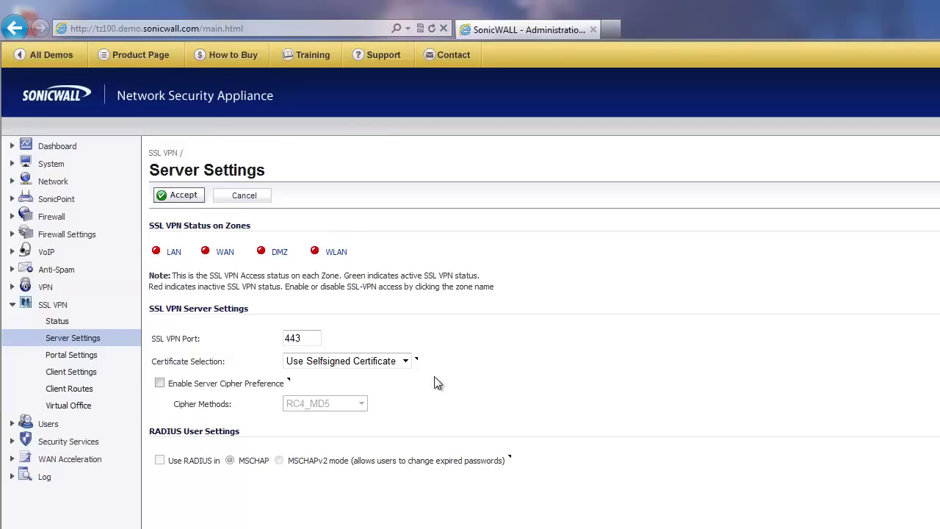
pyautogui.doubleClick(232, 253)
pyautogui.moveTo(232, 254); pyautogui.dragTo(200, 252)
pyautogui.click(244, 312)
# - Enable Server Cipher Preference and select AES256_SHA1 as the cipher method
pyautogui.click(159, 382)
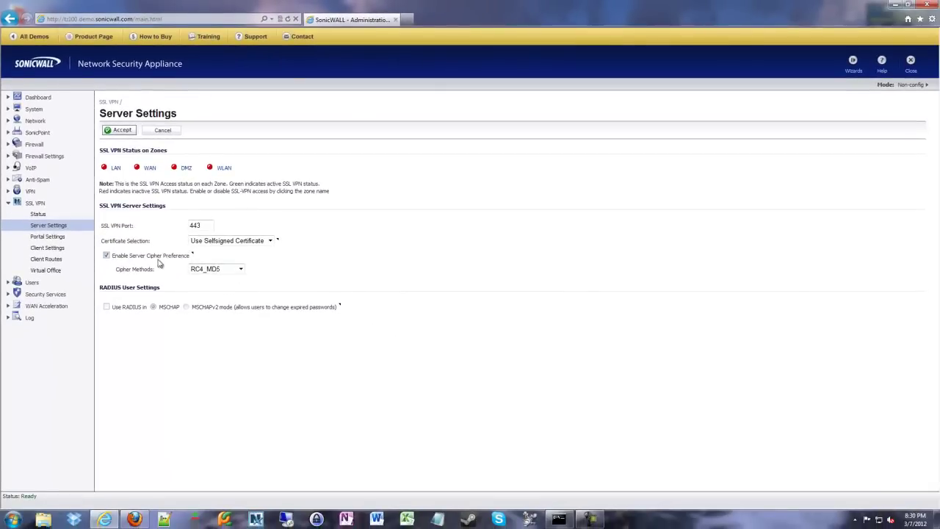
pyautogui.click(114, 256)
pyautogui.click(125, 258)
pyautogui.click(210, 269)
pyautogui.click(220, 296)
pyautogui.click(264, 284)
pyautogui.click(228, 269)
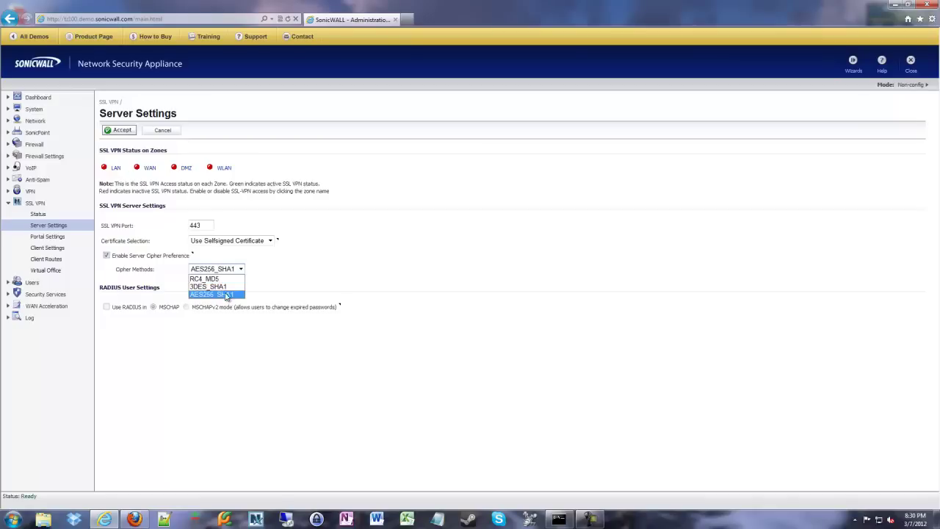
pyautogui.click(176, 273)
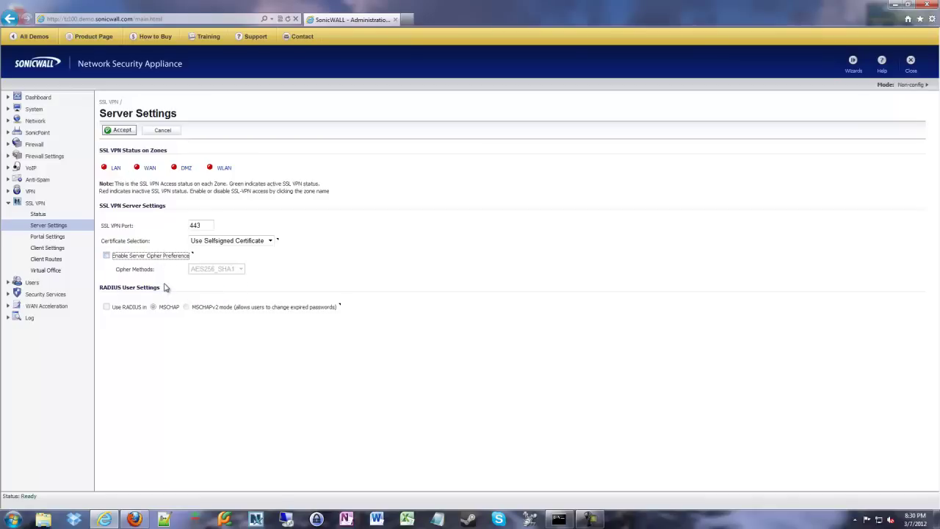
pyautogui.click(198, 270)
pyautogui.click(204, 295)
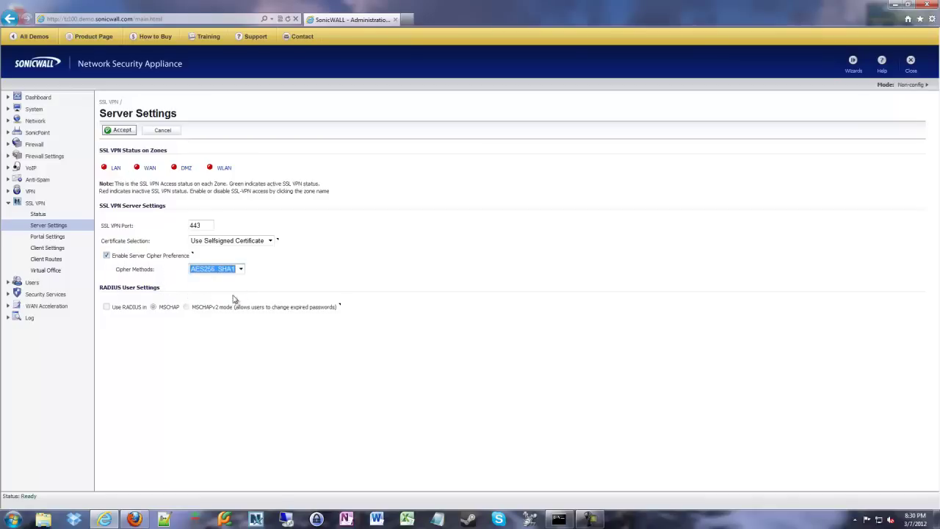
pyautogui.click(278, 290)
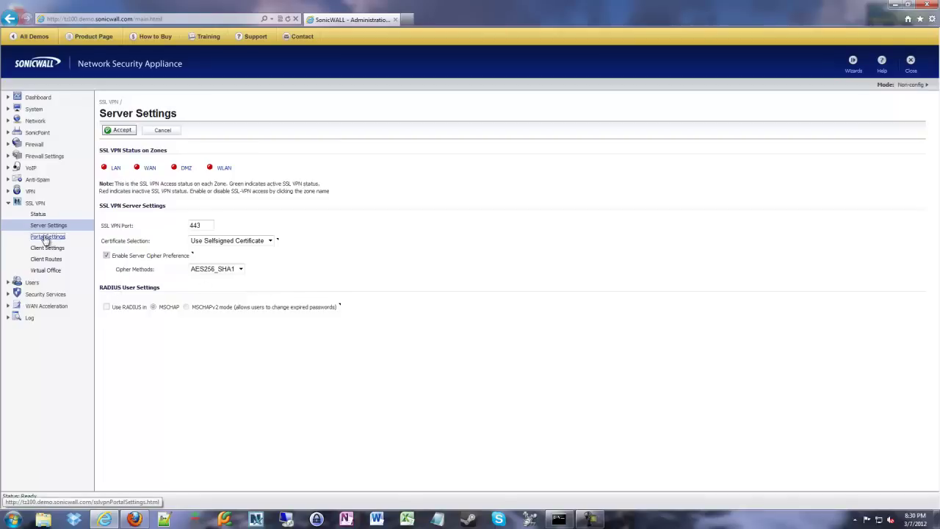
# - In Portal Settings, replace SonicWALL so the site title reads 'Your Company - Virtual Office'
pyautogui.click(47, 237)
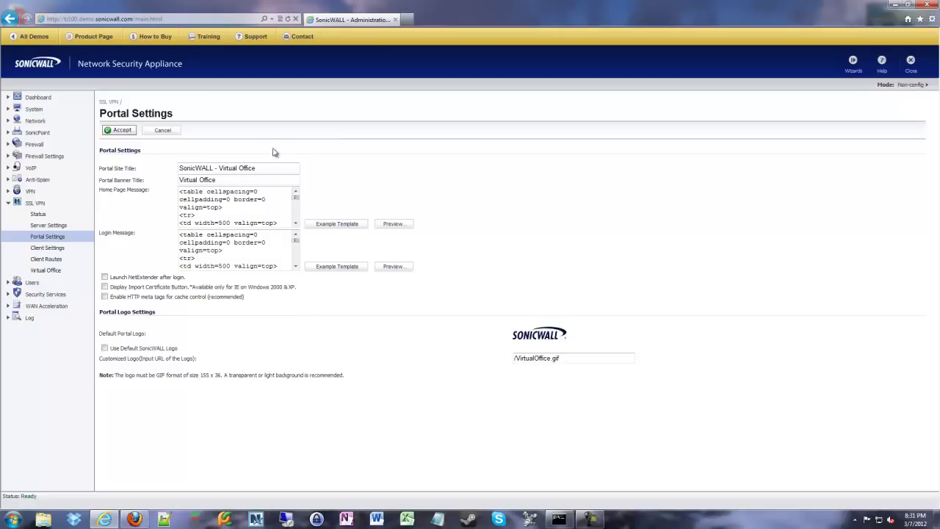
pyautogui.doubleClick(184, 167)
pyautogui.write('Your Company')
pyautogui.click(244, 206)
pyautogui.scroll(-2, 248, 210)
pyautogui.scroll(2, 248, 210)
# - Check Display Import Certificate Button and Enable HTTP meta tags for cache control
pyautogui.click(105, 287)
pyautogui.click(105, 297)
pyautogui.moveTo(128, 288)
pyautogui.mouseDown()
pyautogui.moveTo(241, 294)
pyautogui.moveTo(252, 304)
pyautogui.moveTo(257, 296)
pyautogui.moveTo(128, 296)
pyautogui.moveTo(117, 276)
pyautogui.mouseUp()
pyautogui.click(261, 297)
pyautogui.click(263, 301)
pyautogui.moveTo(129, 304); pyautogui.dragTo(239, 296)
# - Point out and check the 'Launch NetExtender after login' option on Portal Settings
pyautogui.click(260, 303)
pyautogui.moveTo(112, 279); pyautogui.dragTo(186, 280)
pyautogui.click(194, 280)
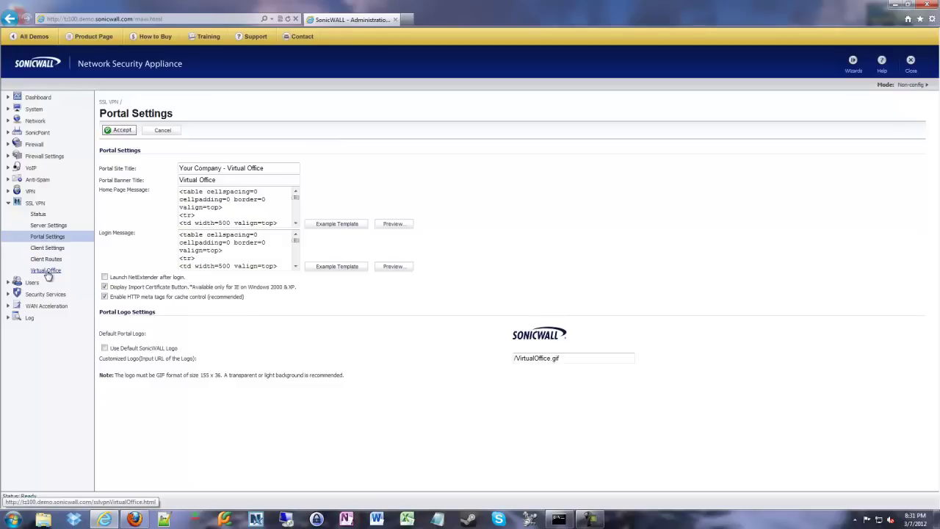
pyautogui.click(105, 277)
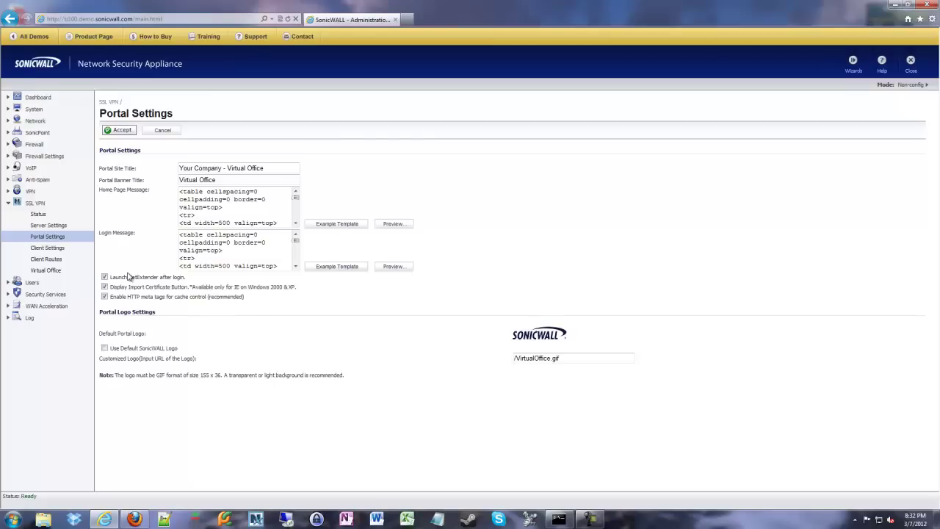
pyautogui.click(104, 277)
pyautogui.click(104, 277)
# - In SSL VPN Client Settings, choose X0 as the interface for client addresses
pyautogui.click(44, 249)
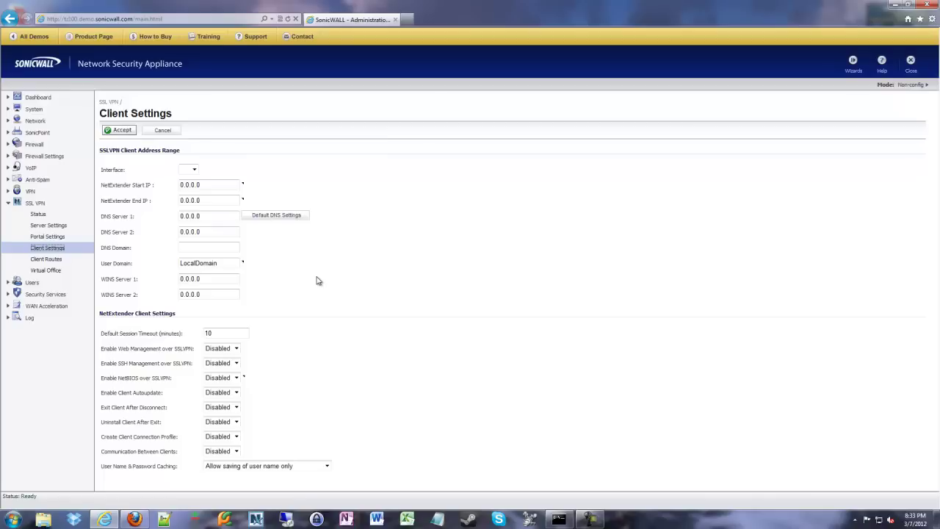
pyautogui.click(191, 169)
pyautogui.click(188, 180)
# - Set the NetExtender IP range to 192.168.1.100 through 192.168.1.110
pyautogui.moveTo(218, 186); pyautogui.dragTo(141, 183)
pyautogui.write('192.168.1.100')
pyautogui.moveTo(218, 200); pyautogui.dragTo(150, 199)
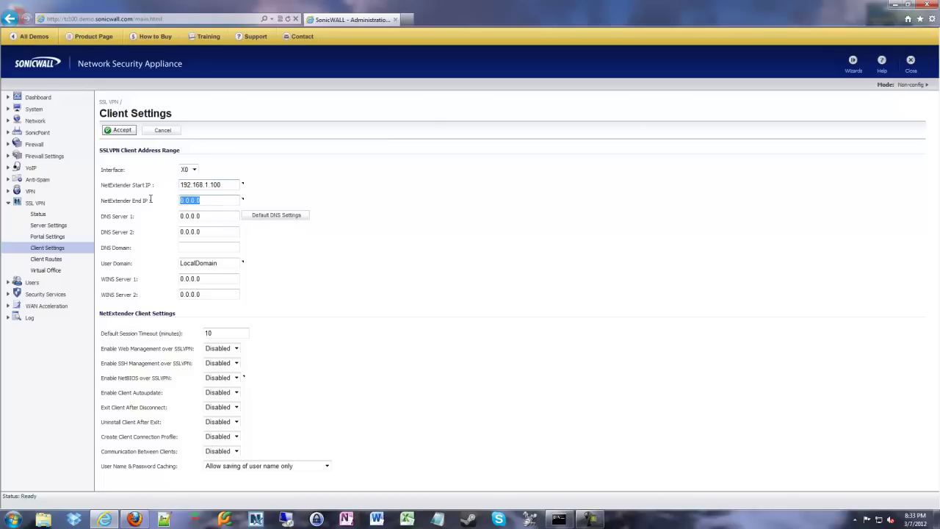
pyautogui.write('192.168.')
pyautogui.write('1.10')
pyautogui.write('10')
pyautogui.click(231, 186)
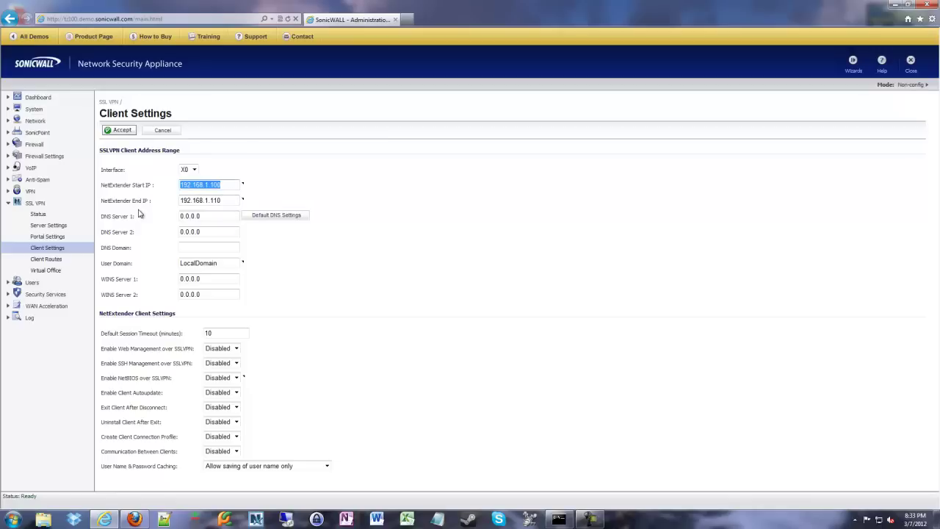
pyautogui.click(221, 200)
pyautogui.click(349, 202)
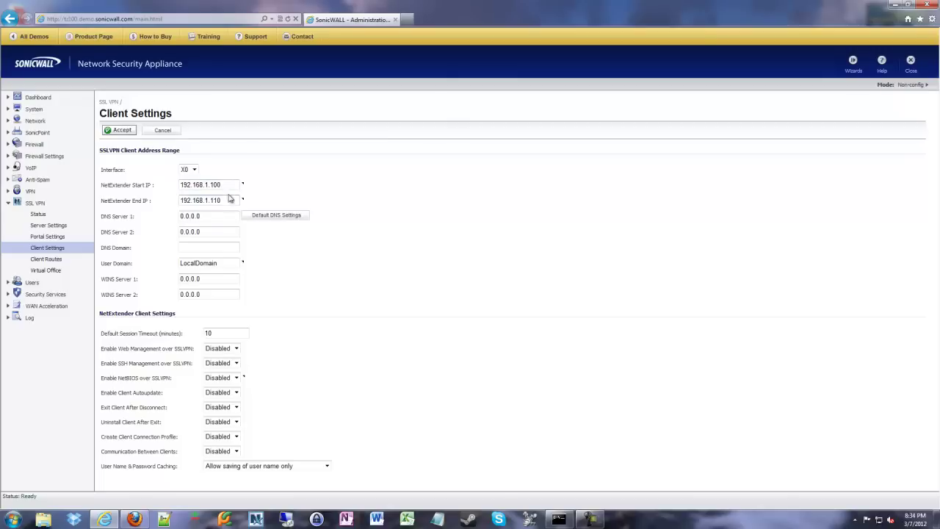
pyautogui.click(228, 185)
pyautogui.doubleClick(229, 184)
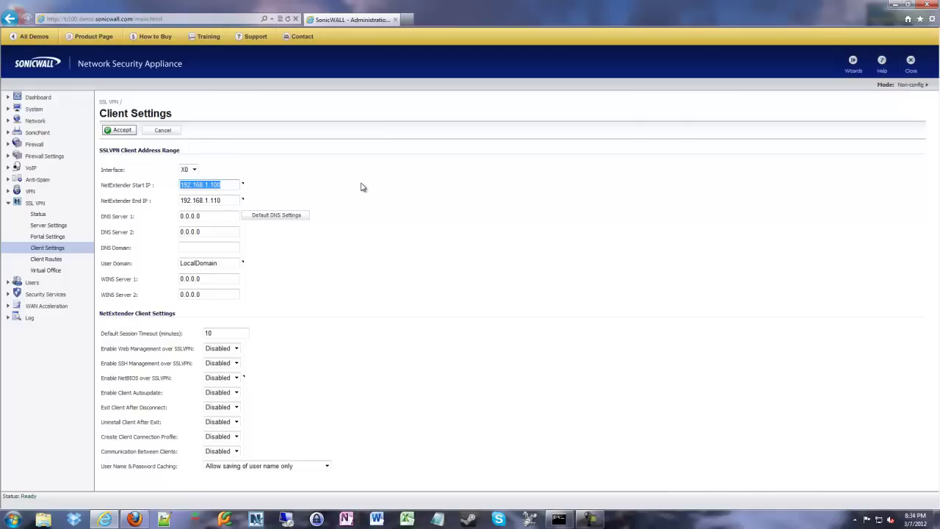
pyautogui.click(349, 266)
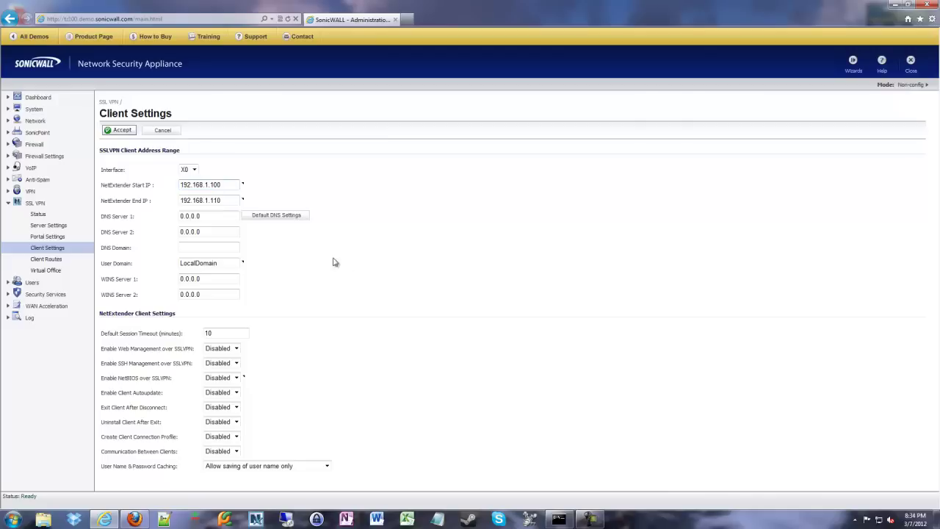
# - Fill in default DNS servers 8.8.8.8 and 4.2.2.2, keeping LocalDomain and WINS servers 0.0.0.0
pyautogui.click(277, 215)
pyautogui.click(286, 244)
pyautogui.click(204, 247)
pyautogui.click(227, 263)
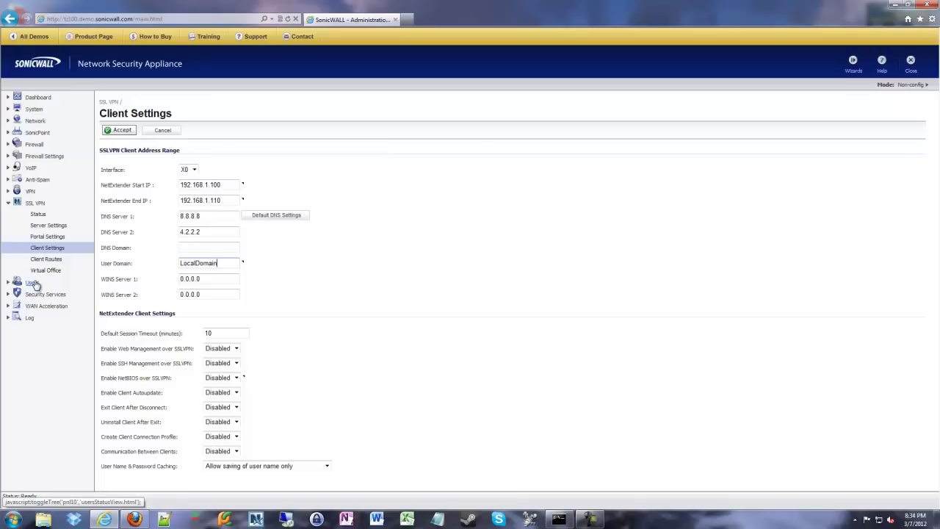
pyautogui.moveTo(209, 279); pyautogui.dragTo(176, 279)
pyautogui.click(344, 292)
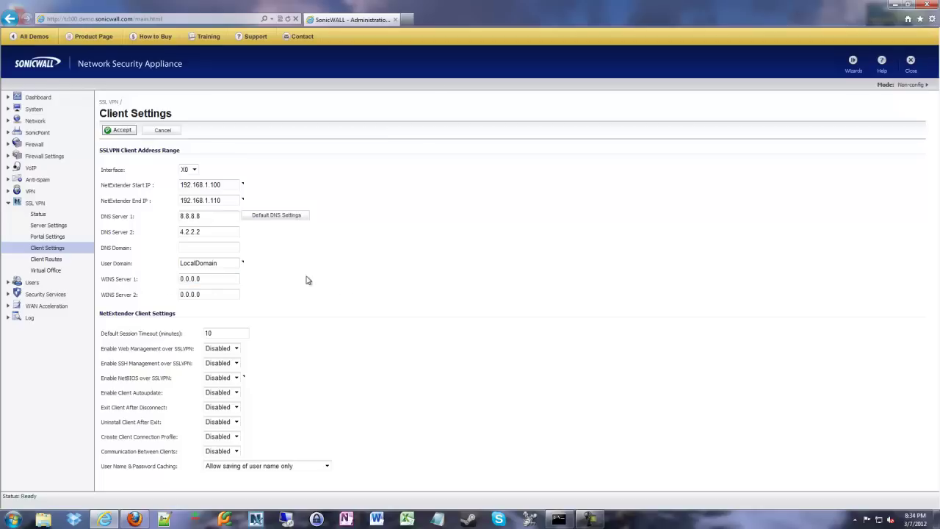
pyautogui.moveTo(220, 279); pyautogui.dragTo(149, 280)
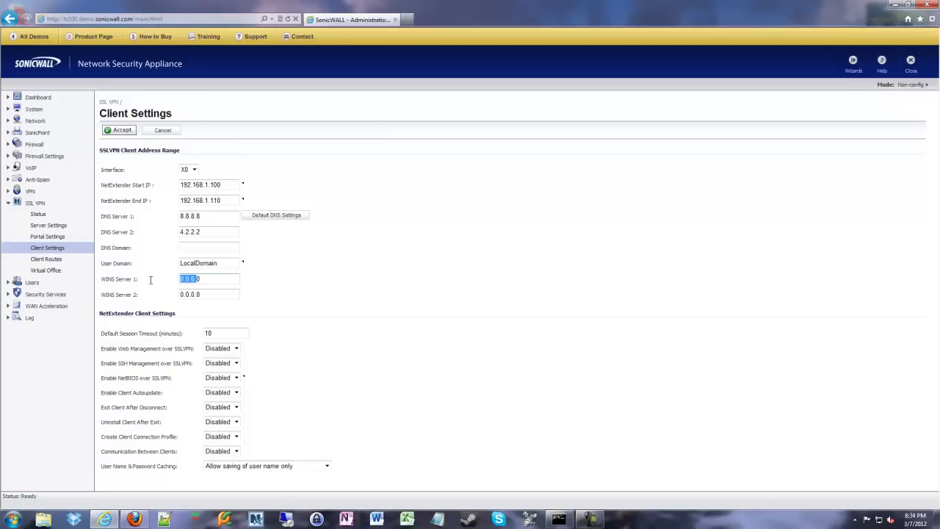
pyautogui.click(297, 295)
# - Replace the Default Session Timeout value of 10 with 60 minutes
pyautogui.click(231, 333)
pyautogui.press('BackSpace')
pyautogui.press('BackSpace')
pyautogui.write('60')
# - Switch both the Web Management and SSH Management over SSLVPN dropdowns to Enabled
pyautogui.click(237, 348)
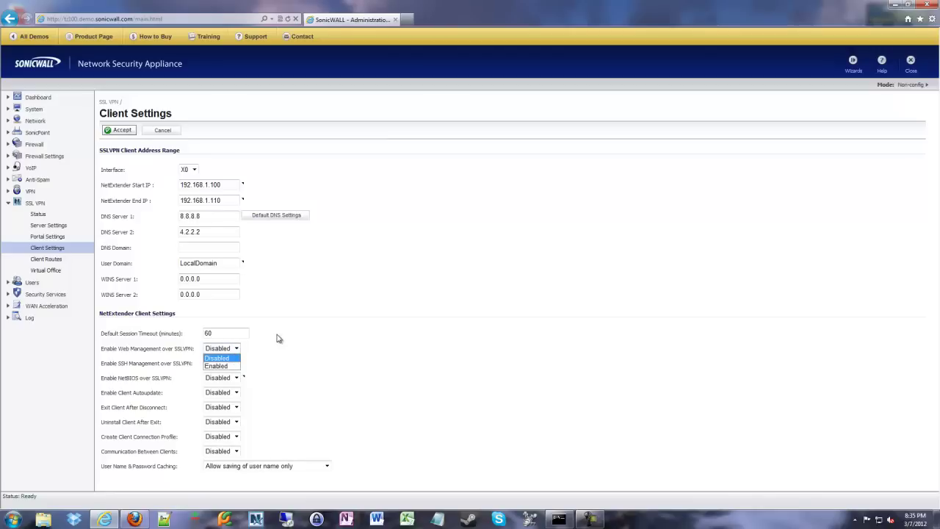
pyautogui.click(277, 338)
pyautogui.moveTo(251, 367); pyautogui.dragTo(102, 353)
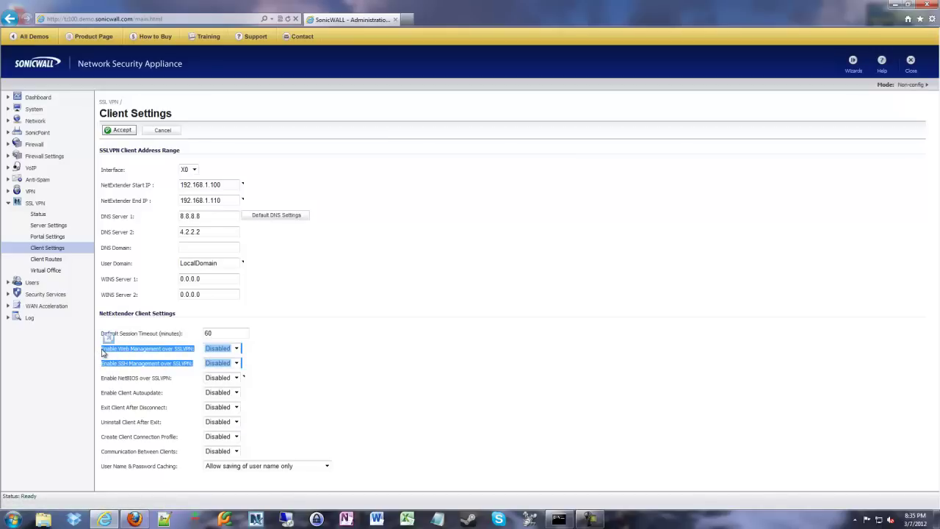
pyautogui.click(274, 362)
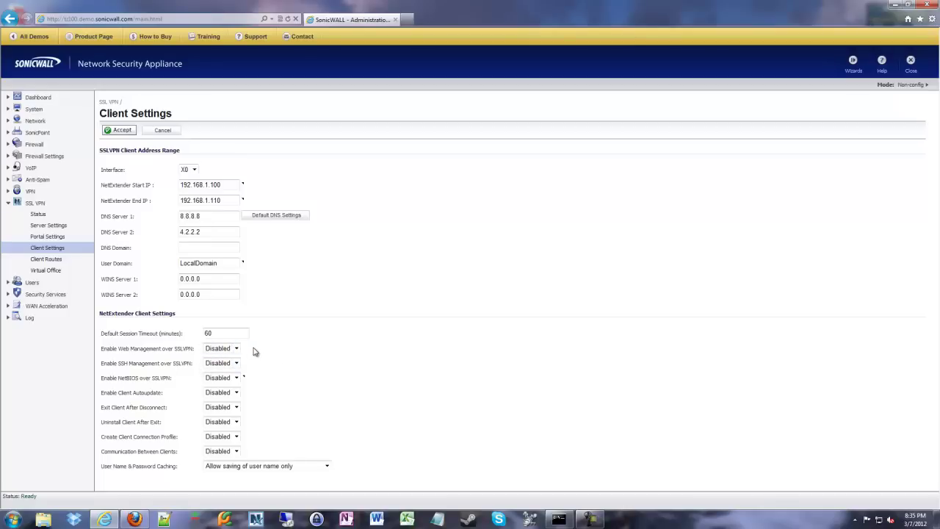
pyautogui.click(236, 349)
pyautogui.click(233, 365)
pyautogui.click(234, 362)
pyautogui.click(229, 379)
pyautogui.click(234, 378)
# - Set Enable NetBIOS over SSLVPN to Enabled for NetExtender clients
pyautogui.click(227, 397)
pyautogui.click(283, 379)
# - Set Client Autoupdate and Exit Client After Disconnect to Enabled, leaving Uninstall Client After Exit Disabled
pyautogui.click(217, 394)
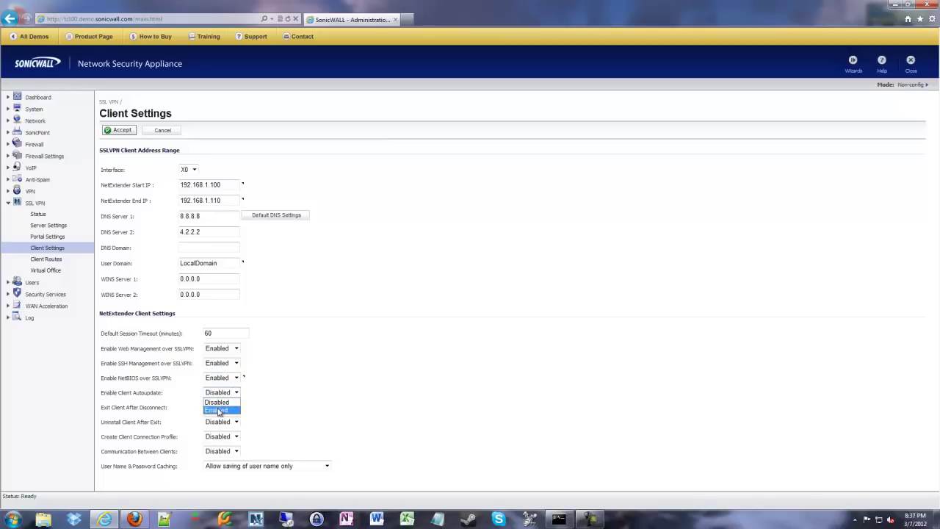
pyautogui.click(217, 409)
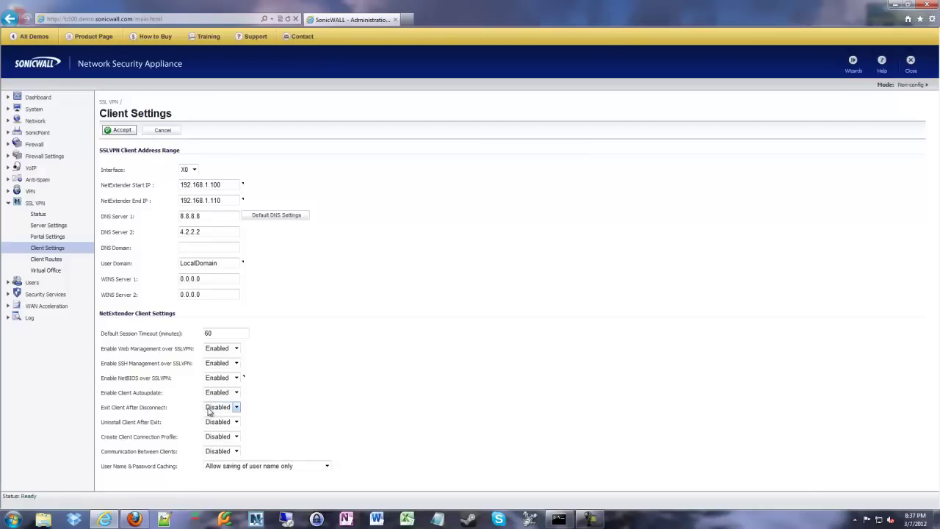
pyautogui.click(208, 412)
pyautogui.click(209, 407)
pyautogui.click(209, 409)
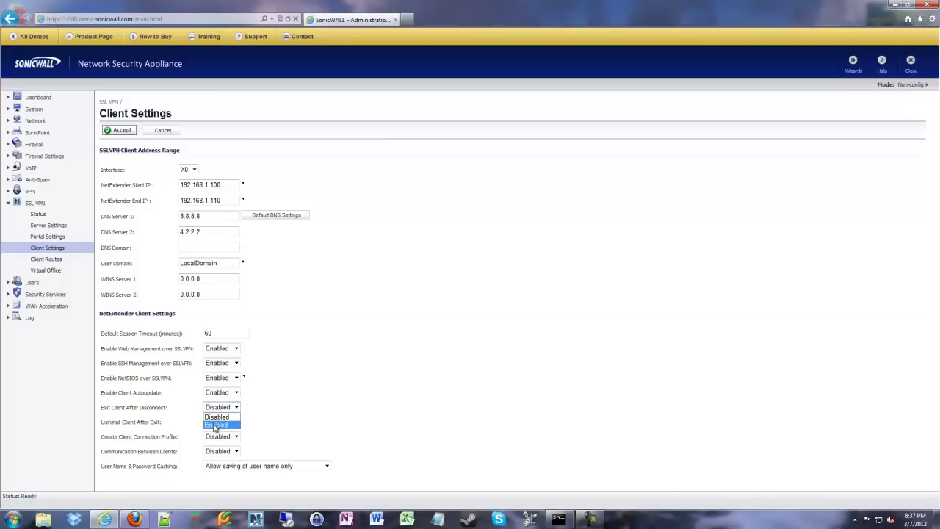
pyautogui.click(218, 426)
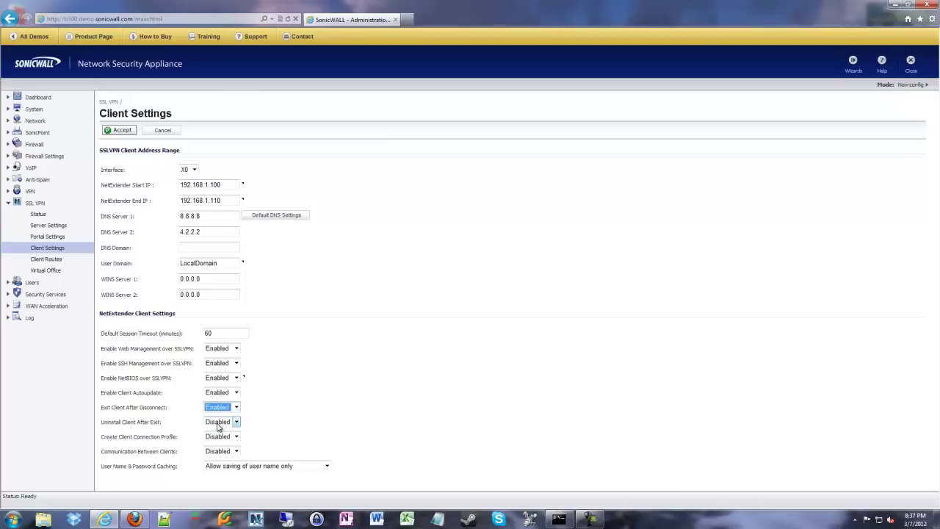
pyautogui.click(280, 411)
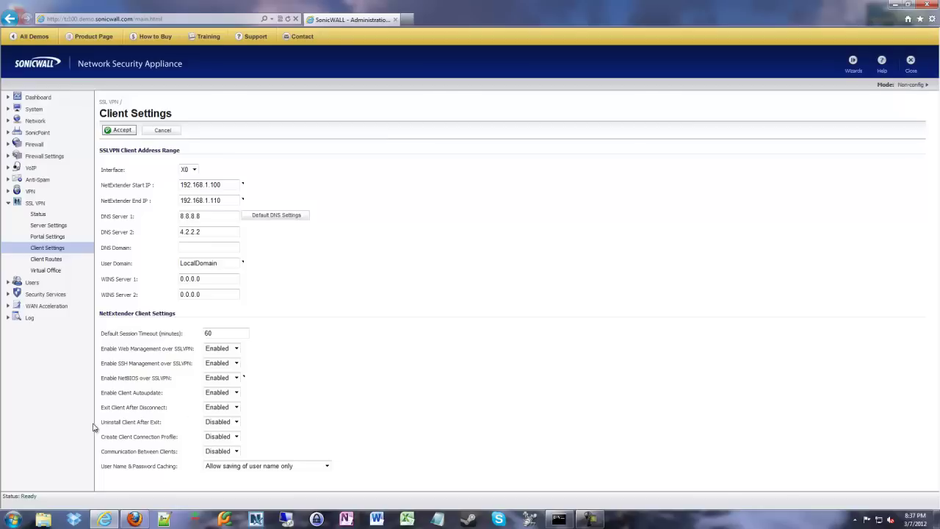
pyautogui.moveTo(100, 423); pyautogui.dragTo(242, 423)
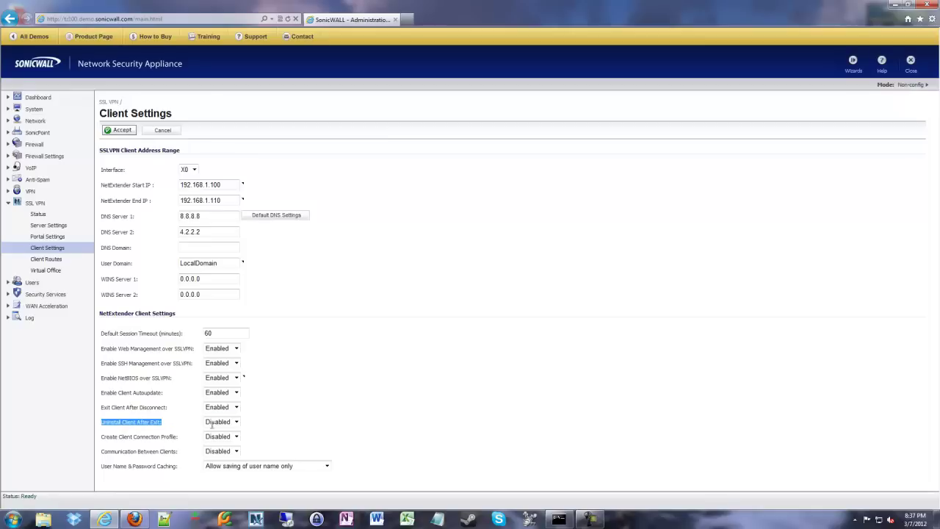
pyautogui.click(271, 426)
# - Enable Create Client Connection Profile and keep caching at 'Allow saving of user name only'
pyautogui.moveTo(116, 439); pyautogui.dragTo(183, 444)
pyautogui.click(183, 441)
pyautogui.click(222, 437)
pyautogui.click(224, 456)
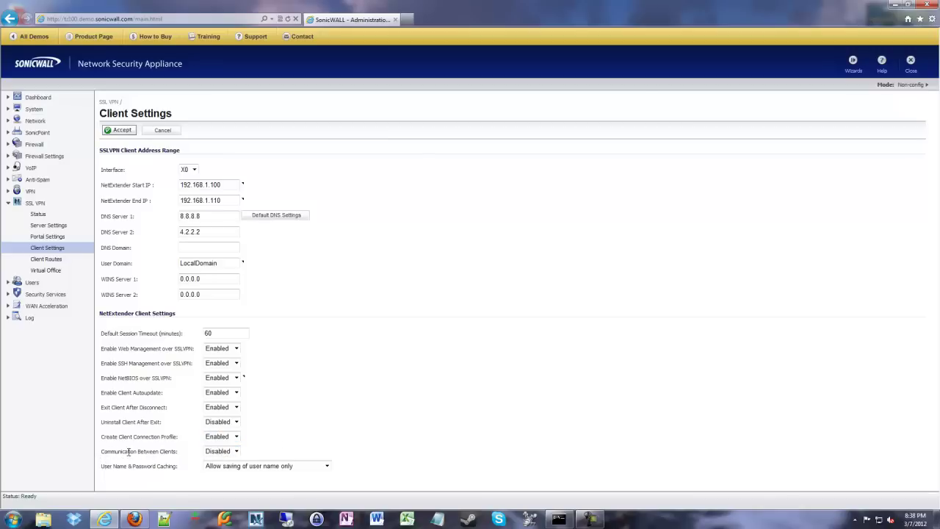
pyautogui.moveTo(99, 456); pyautogui.dragTo(175, 456)
pyautogui.click(180, 456)
pyautogui.click(249, 467)
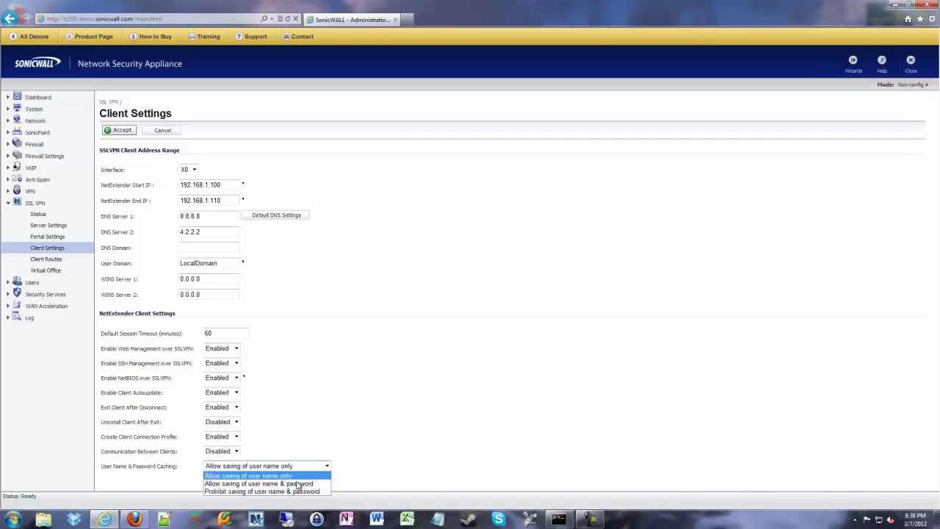
pyautogui.click(400, 466)
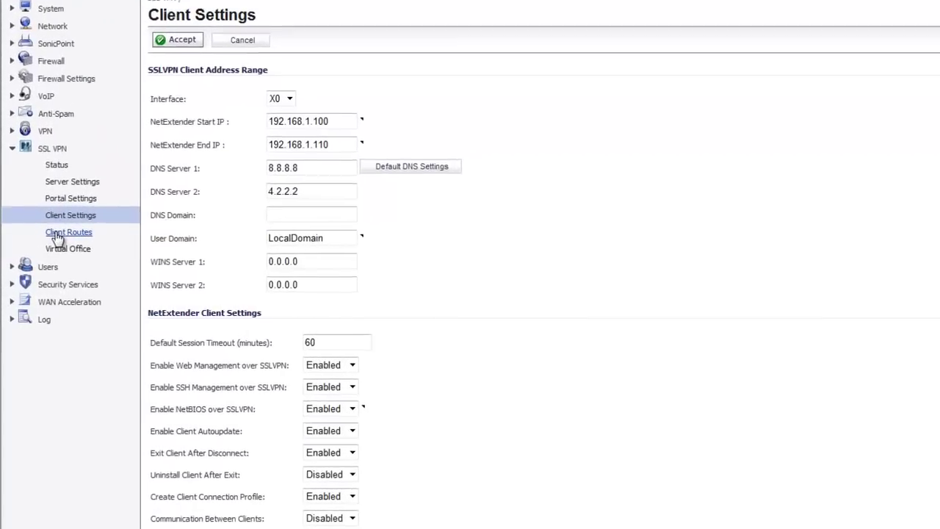
# - Go to SSL VPN > Client Routes, which shows Tunnel All Mode Disabled and no routes
pyautogui.click(57, 236)
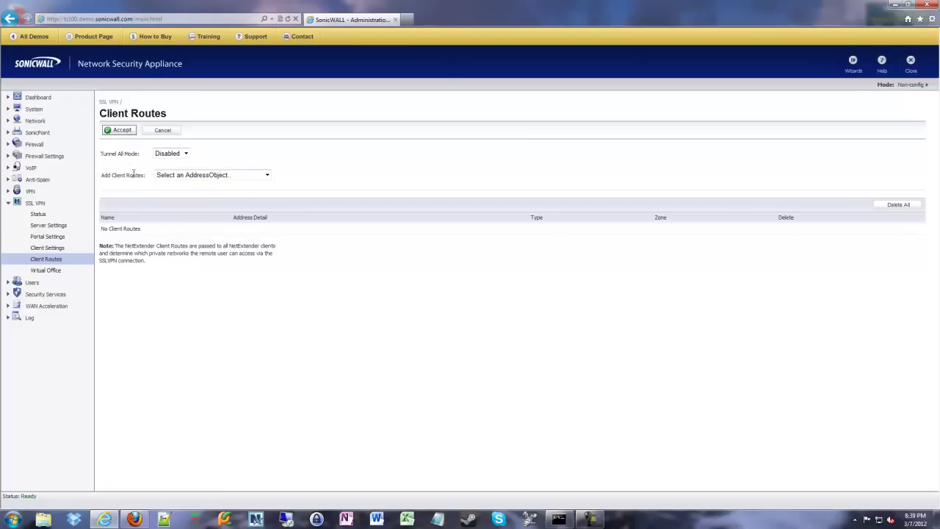
# - Pick LAN Primary Subnet from the Add Client Routes dropdown
pyautogui.click(191, 177)
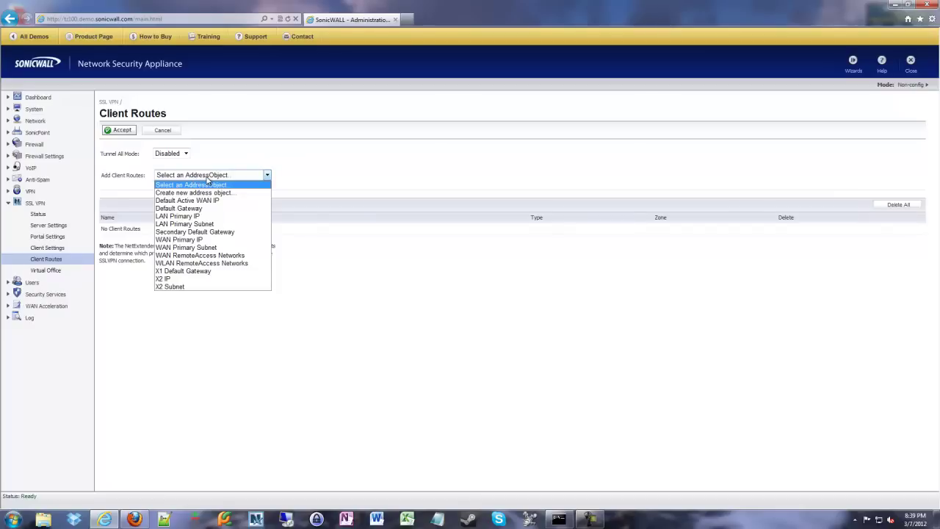
pyautogui.click(204, 229)
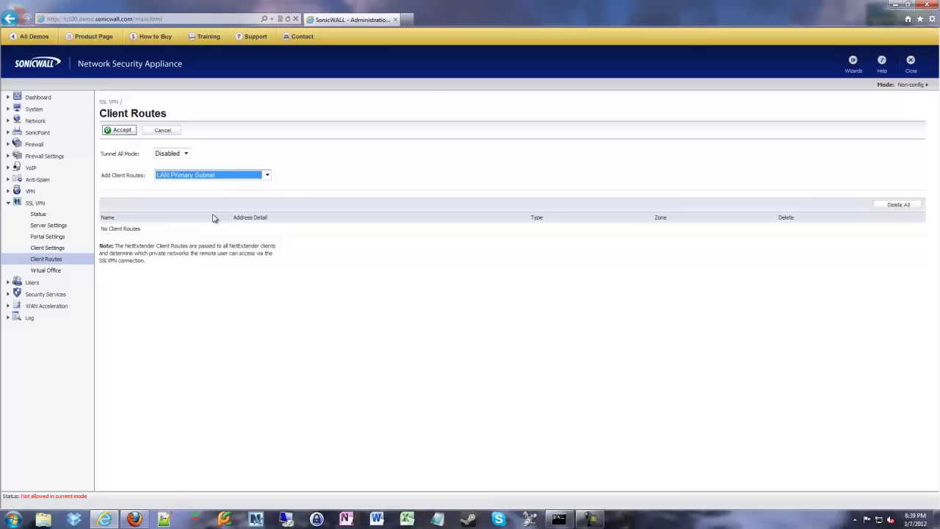
pyautogui.click(213, 218)
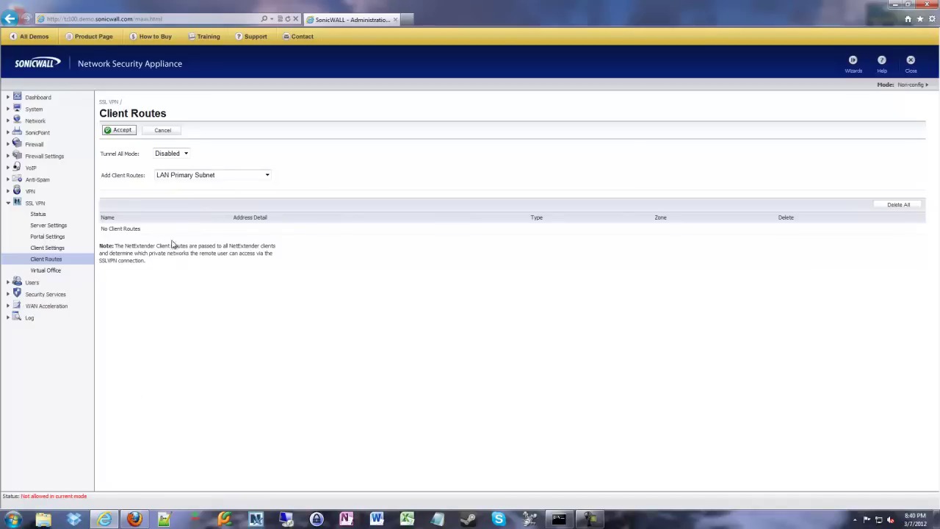
pyautogui.moveTo(109, 228); pyautogui.dragTo(556, 235)
pyautogui.click(557, 235)
pyautogui.moveTo(109, 229); pyautogui.dragTo(565, 226)
pyautogui.click(304, 250)
# - View the Virtual Office page (Access is Denied), then move to the Users section
pyautogui.click(45, 272)
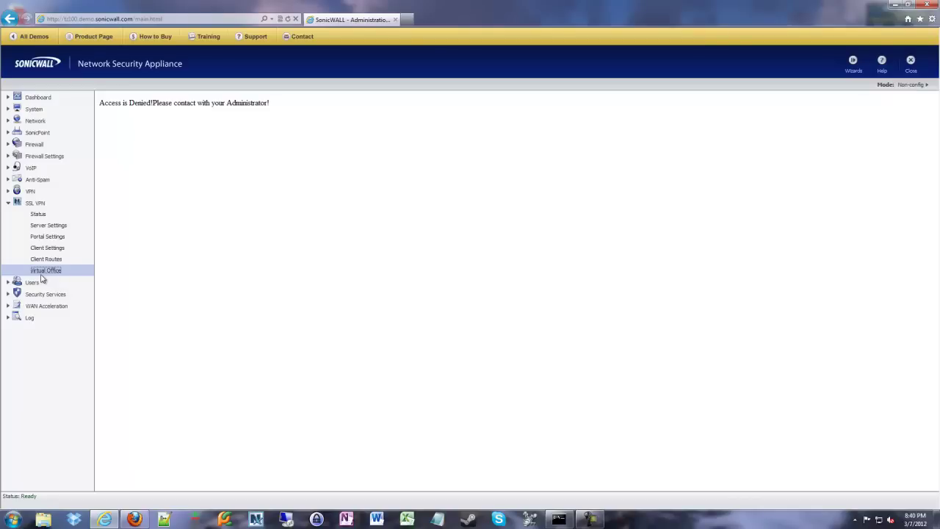
pyautogui.click(32, 282)
# - Start a new local user from Local Users and enter its login name
pyautogui.click(39, 249)
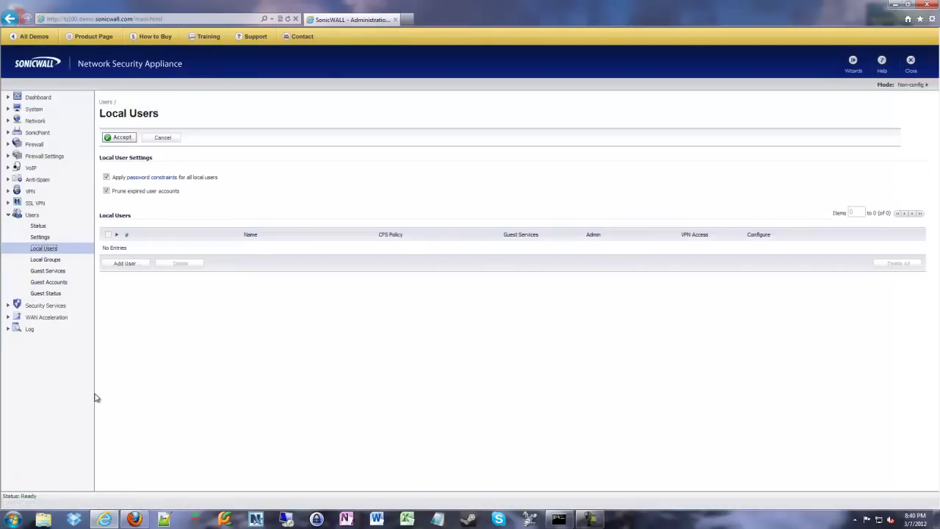
pyautogui.click(126, 265)
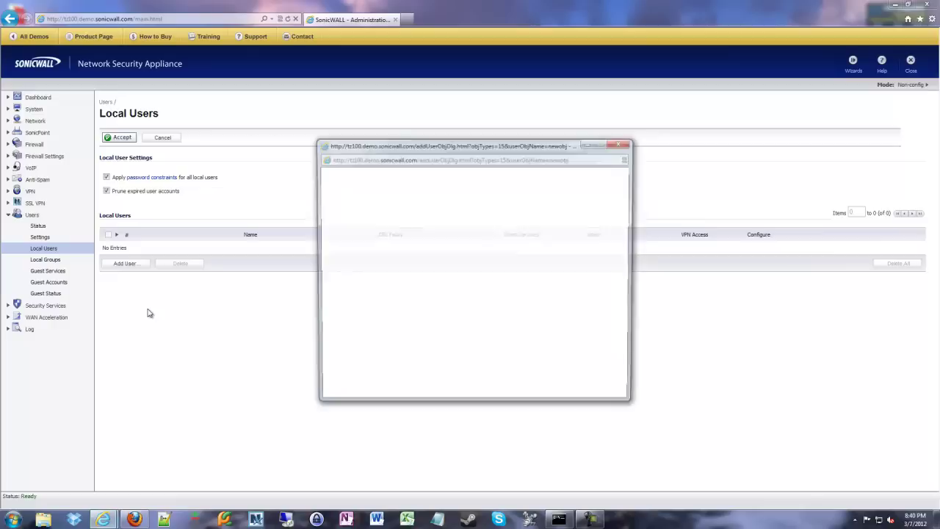
pyautogui.click(435, 256)
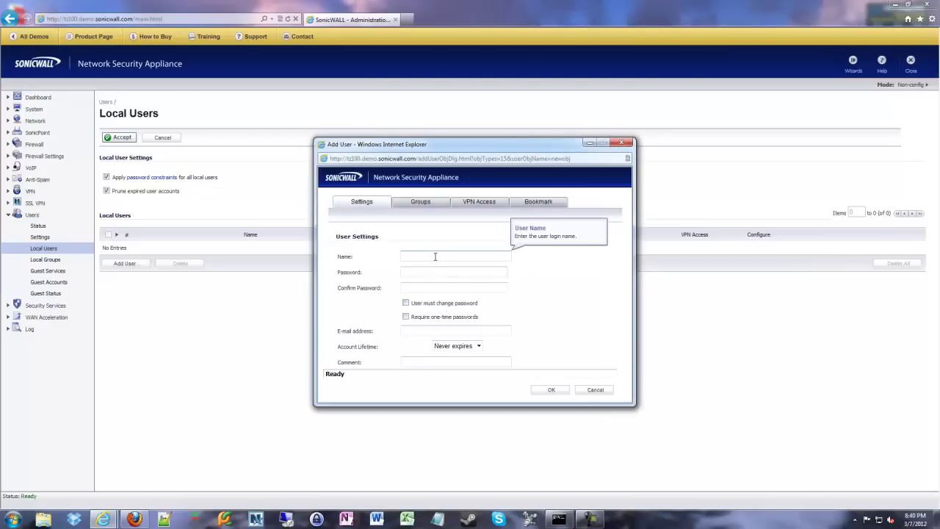
pyautogui.write('JohnDoe')
# - Enter the new user's account password and confirm it
pyautogui.press('Tab')
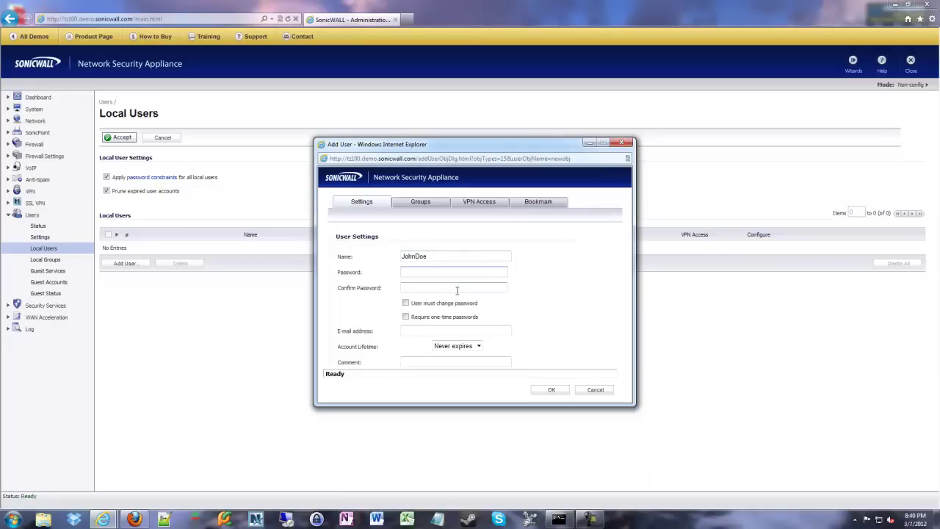
pyautogui.write('password')
pyautogui.press('Tab')
pyautogui.write('password')
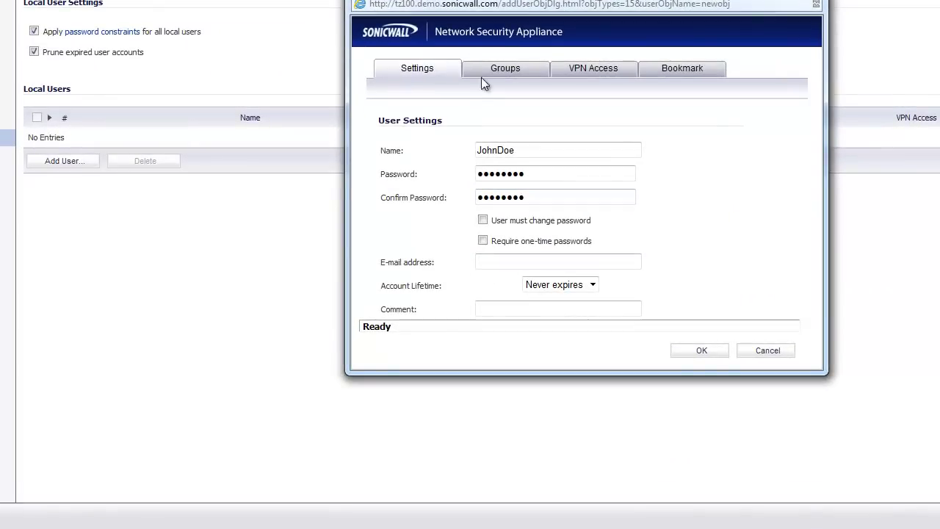
# - Add SSLVPN Services to the user's Member Of groups on the Groups tab
pyautogui.click(506, 72)
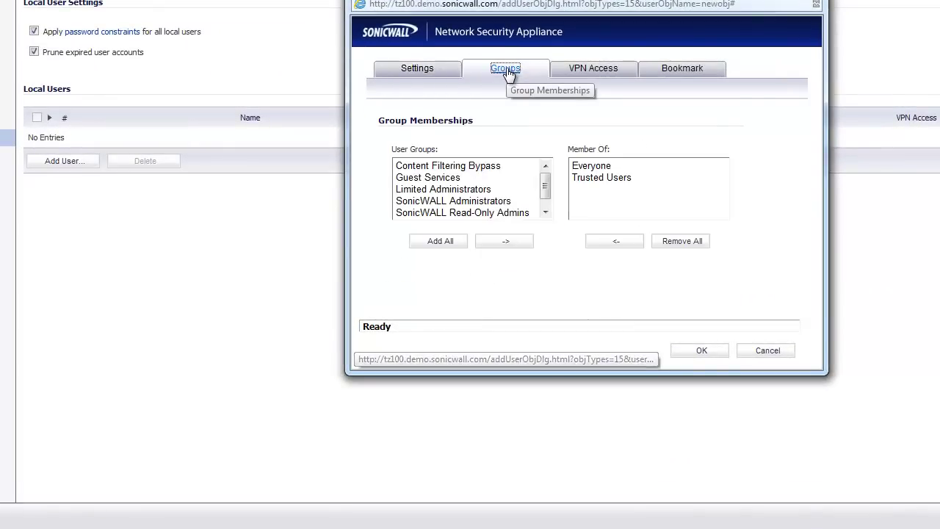
pyautogui.moveTo(543, 185); pyautogui.dragTo(547, 205)
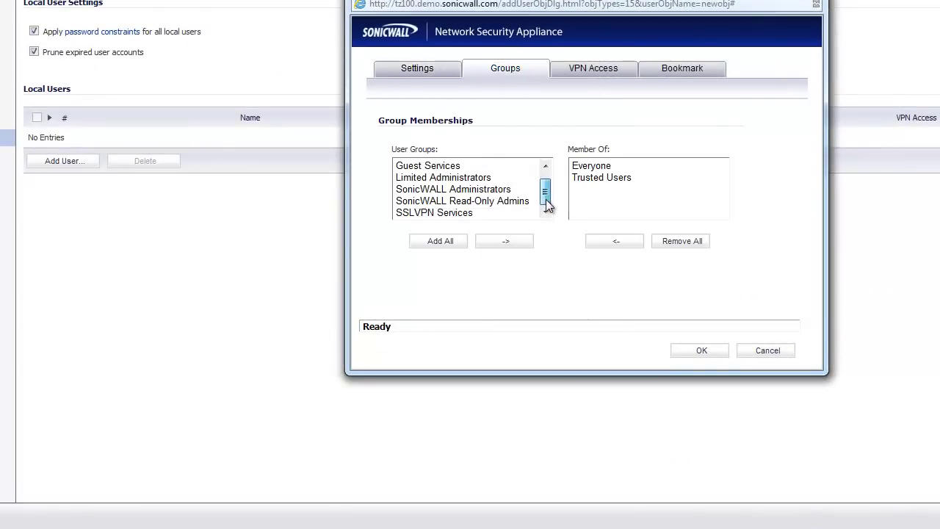
pyautogui.click(453, 212)
pyautogui.click(505, 243)
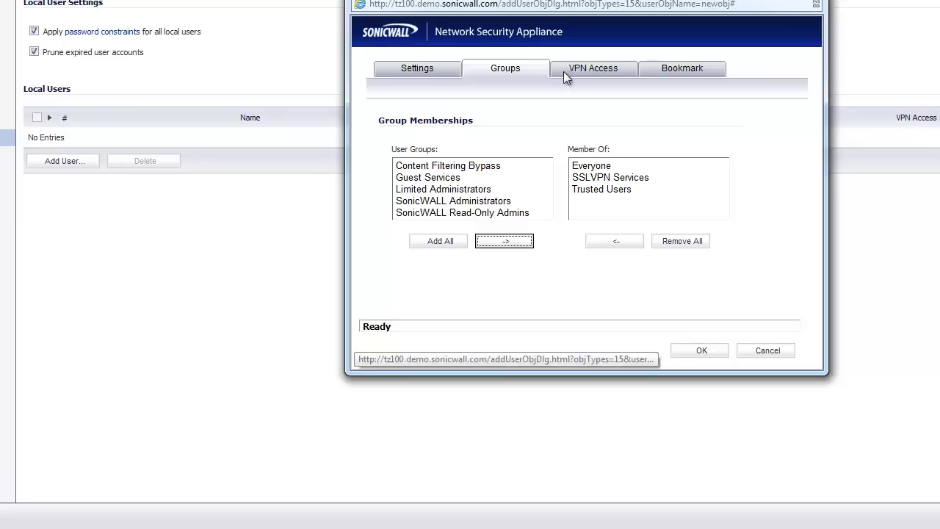
pyautogui.click(554, 91)
# - Add LAN Subnets to the user's VPN client access list
pyautogui.click(592, 70)
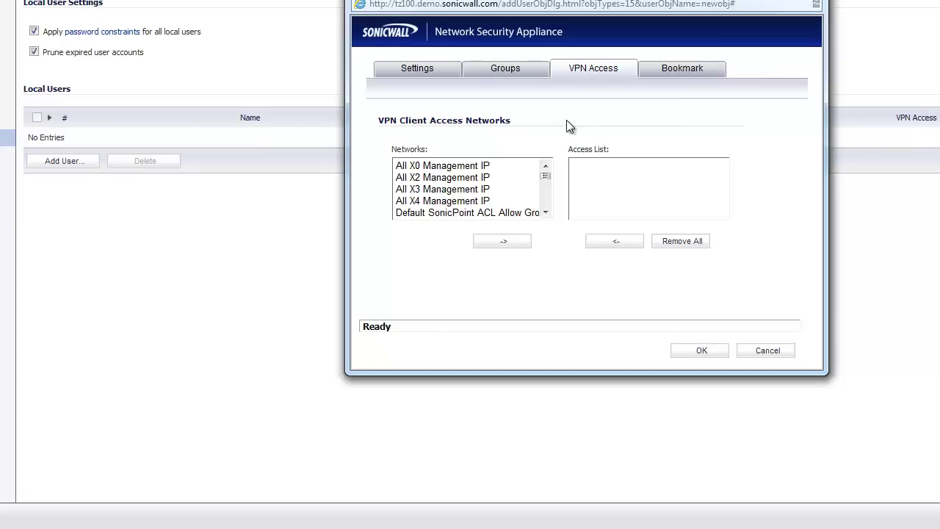
pyautogui.click(545, 199)
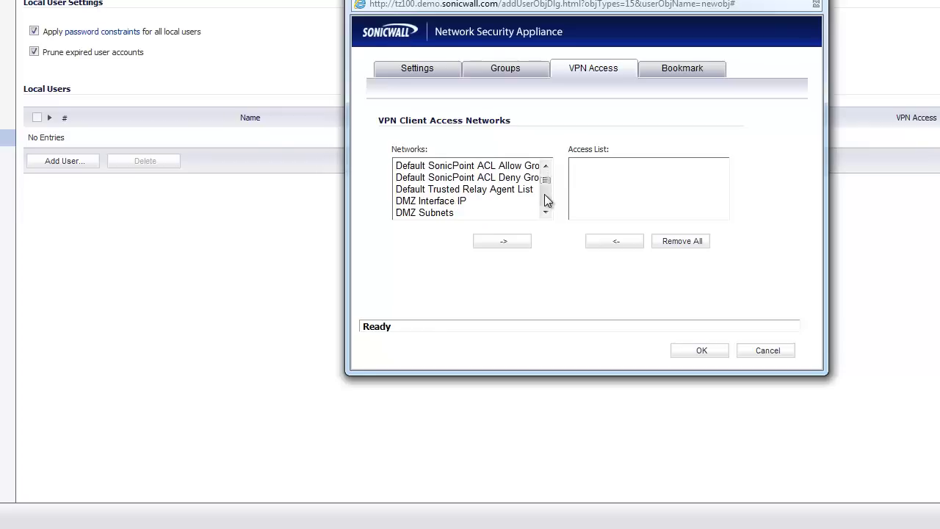
pyautogui.click(544, 203)
pyautogui.click(542, 197)
pyautogui.click(539, 189)
pyautogui.click(431, 201)
pyautogui.click(500, 241)
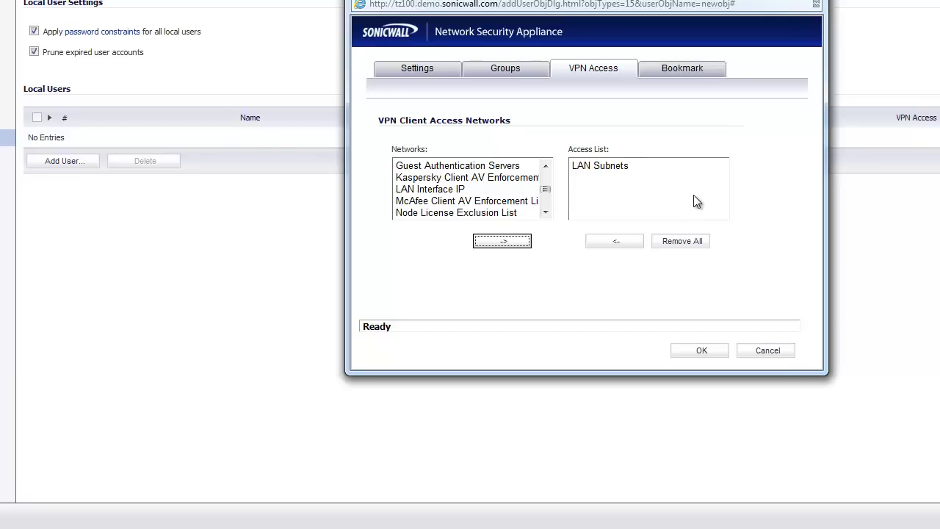
# - View the user's empty Bookmark tab, ending on a security certificate warning page
pyautogui.click(669, 70)
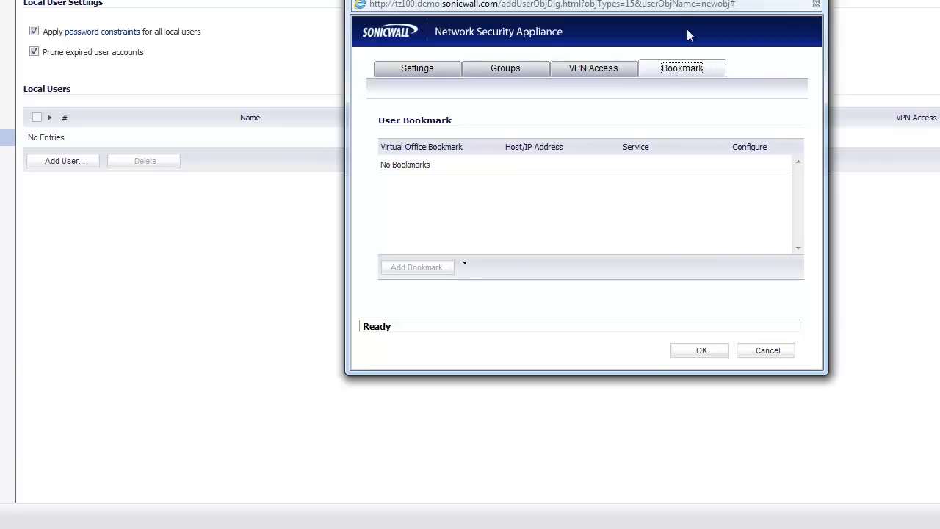
pyautogui.click(648, 121)
# - Cancel the Add User dialog and proceed past the certificate warning to the Virtual Office login page
pyautogui.click(776, 351)
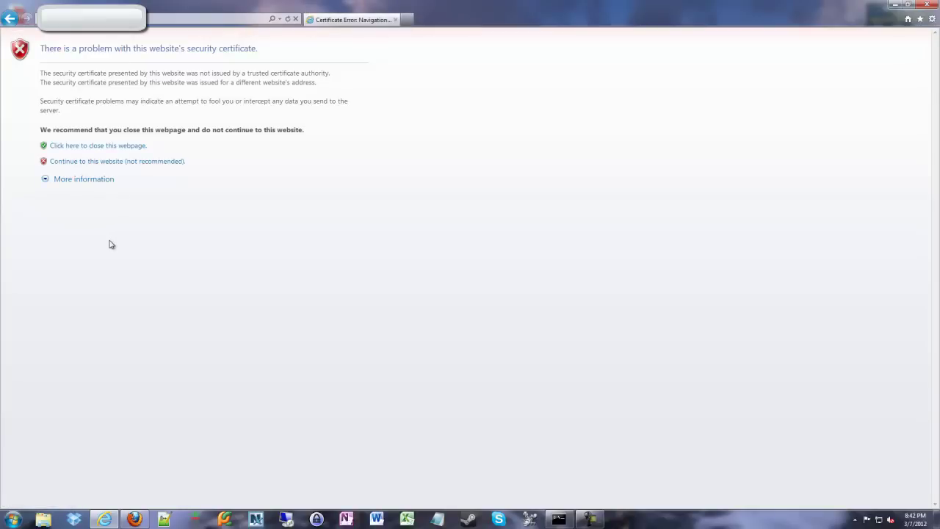
pyautogui.click(85, 162)
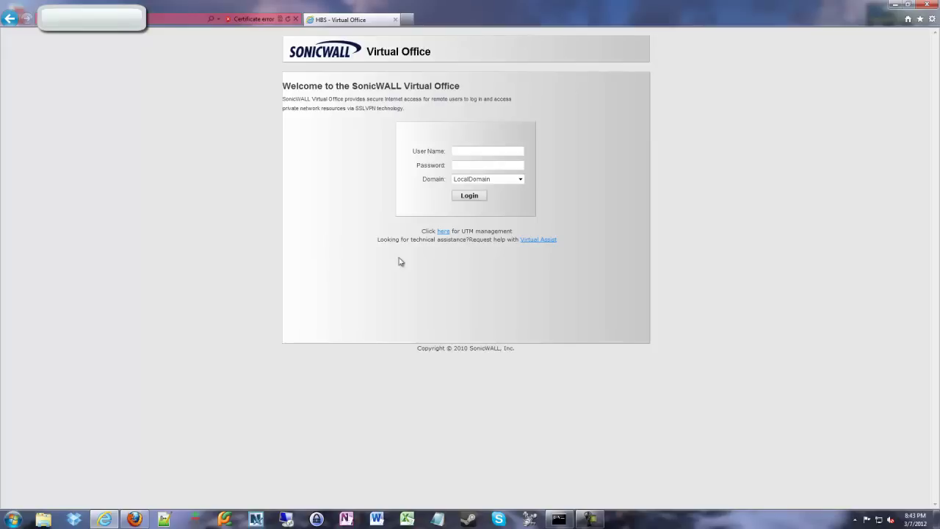
# - Log in to Virtual Office with the VPN user's corrected user name and password
pyautogui.click(463, 150)
pyautogui.write('andrew')
pyautogui.press('Tab')
pyautogui.hotkey('shift', 'Tab')
pyautogui.press('Tab')
pyautogui.write('*****')
pyautogui.press('Return')
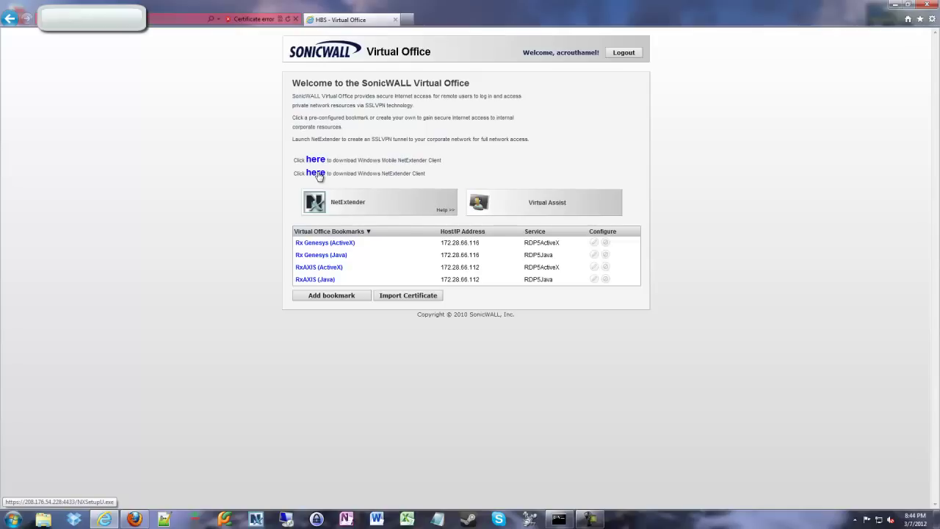
# - Launch the Windows NetExtender client from the portal and bring its pre-filled login window forward
pyautogui.click(316, 173)
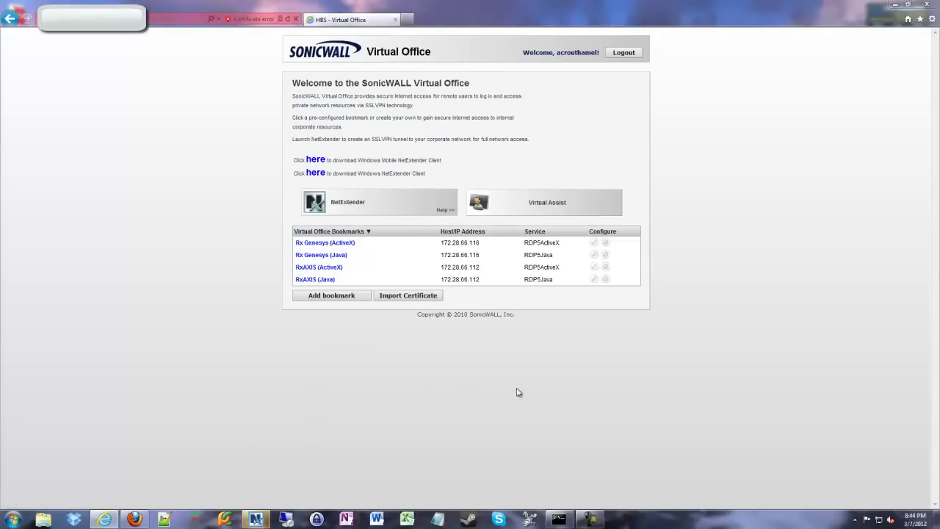
pyautogui.moveTo(256, 519)
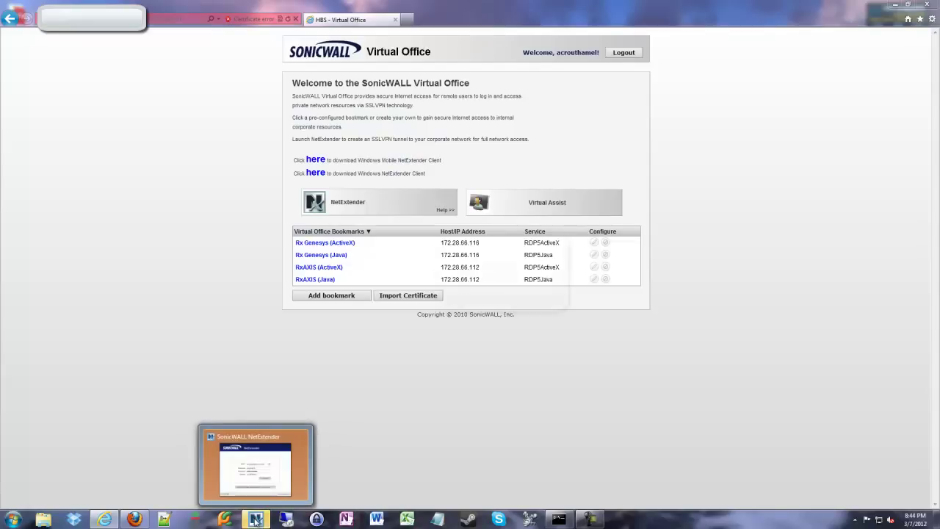
pyautogui.click(263, 464)
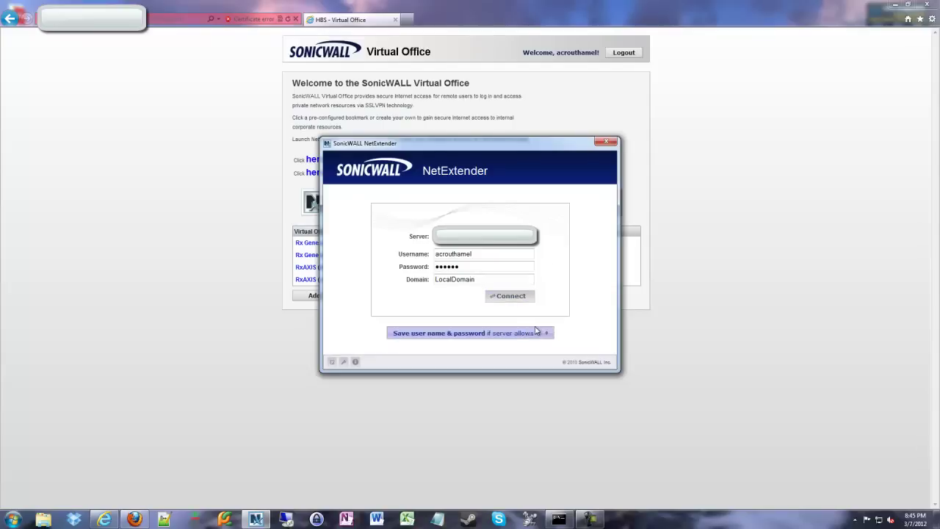
# - Connect NetExtender, then check the Routes and DNS tabs before returning to Status (client IP 172.28.55.209)
pyautogui.click(514, 297)
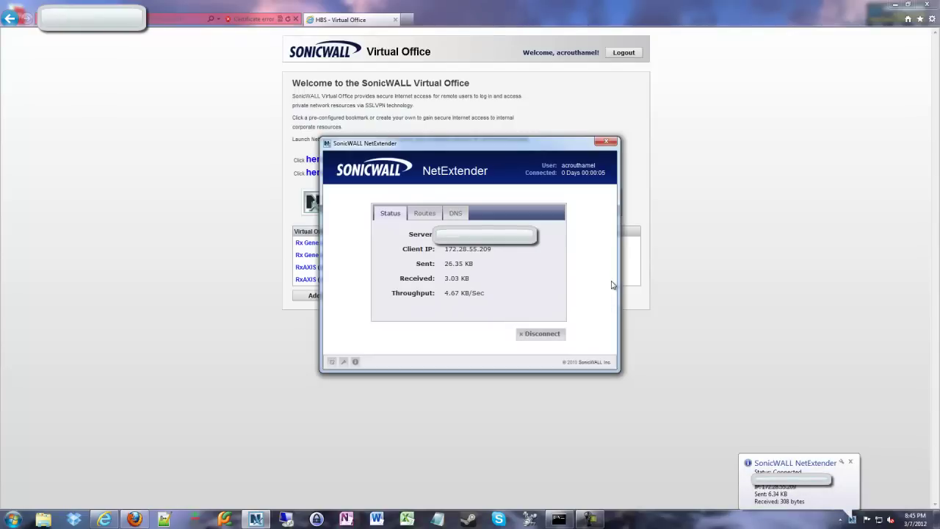
pyautogui.click(424, 213)
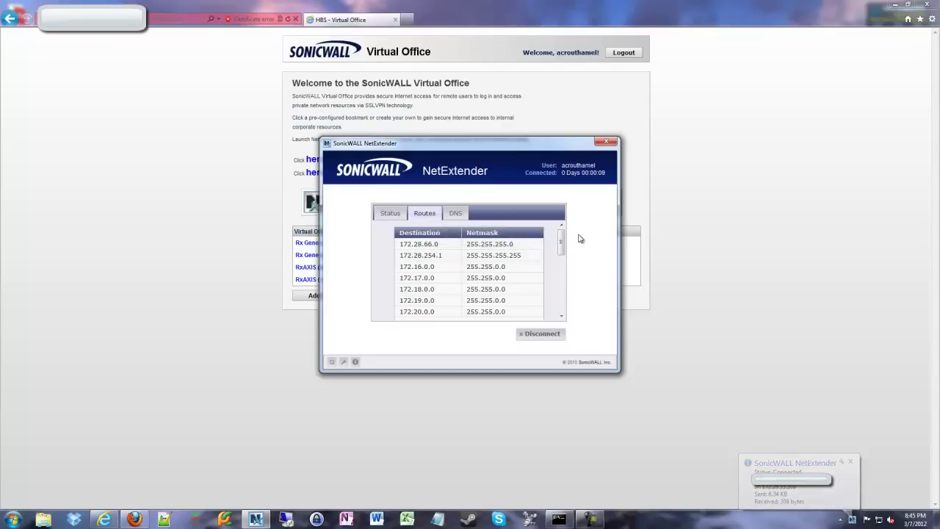
pyautogui.moveTo(562, 245)
pyautogui.mouseDown()
pyautogui.moveTo(563, 294)
pyautogui.moveTo(562, 234)
pyautogui.mouseUp()
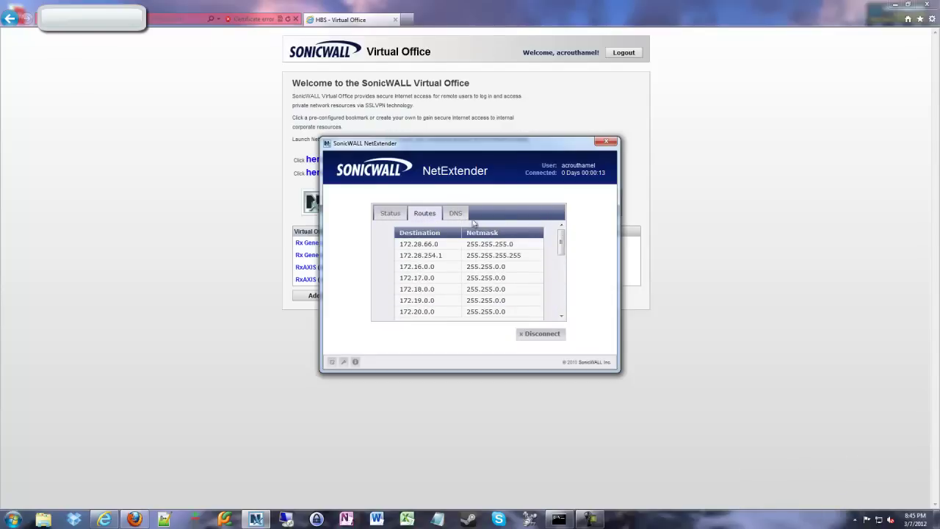
pyautogui.click(450, 213)
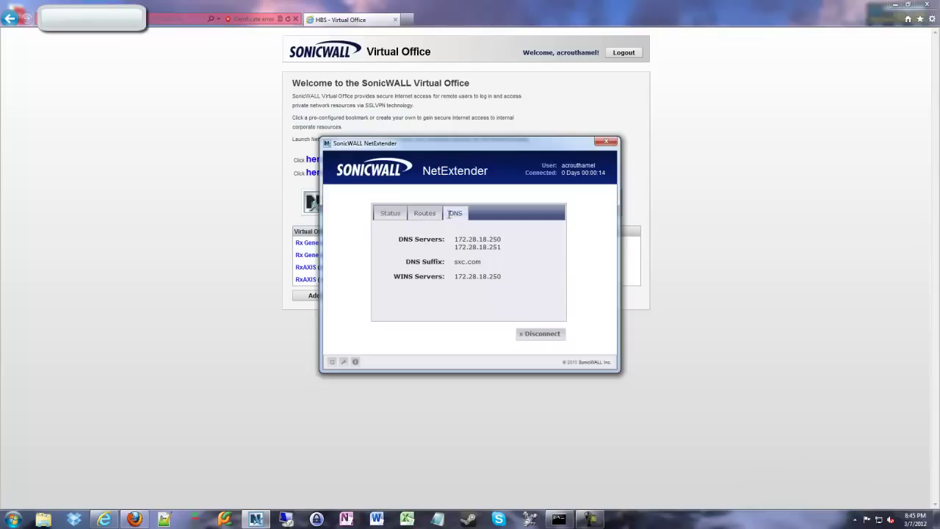
pyautogui.click(390, 214)
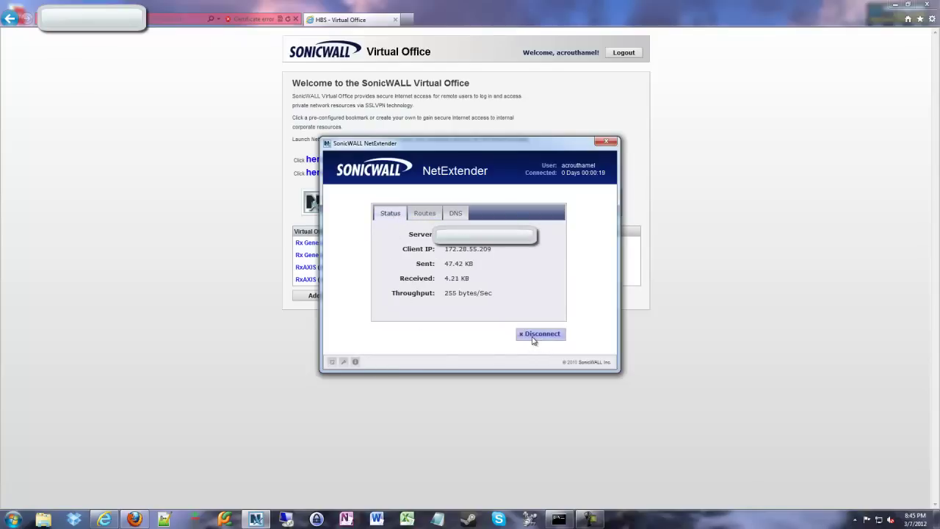
# - Disconnect NetExtender from the SSL VPN tunnel
pyautogui.click(536, 335)
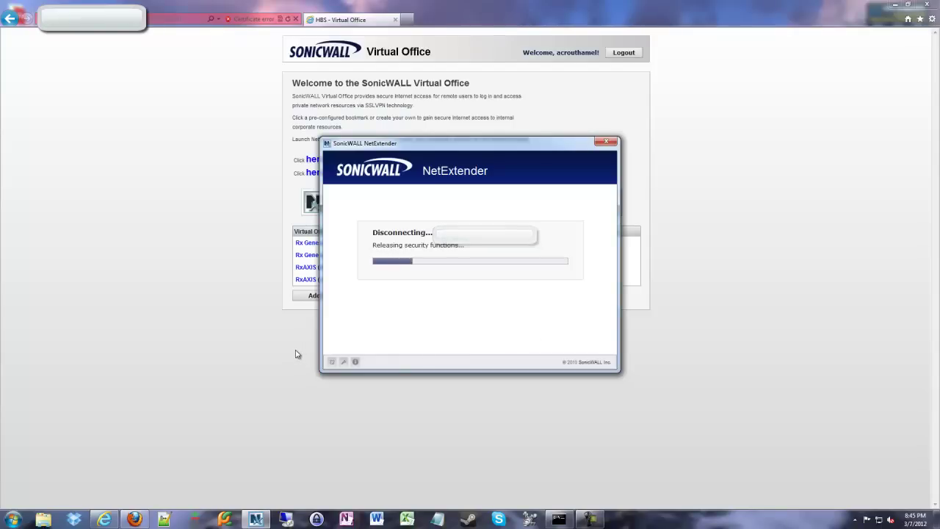